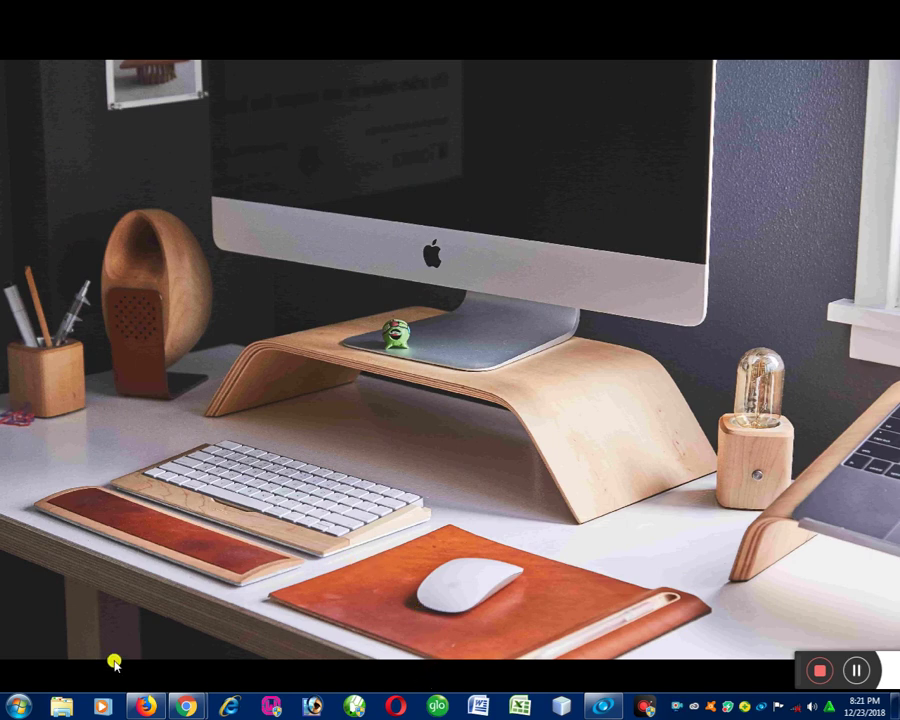
click(18, 706)
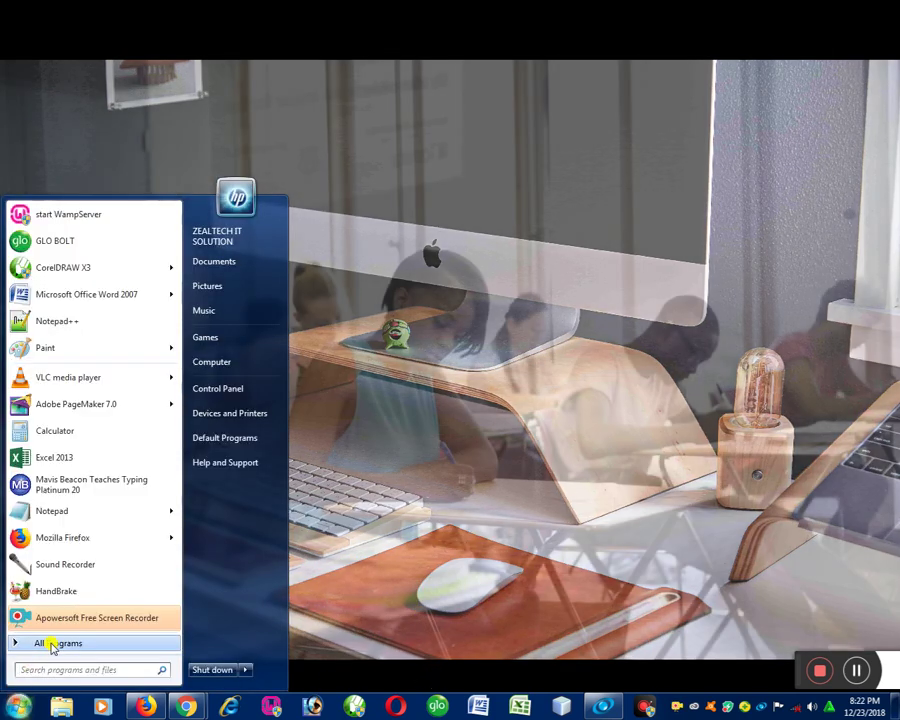
click(52, 643)
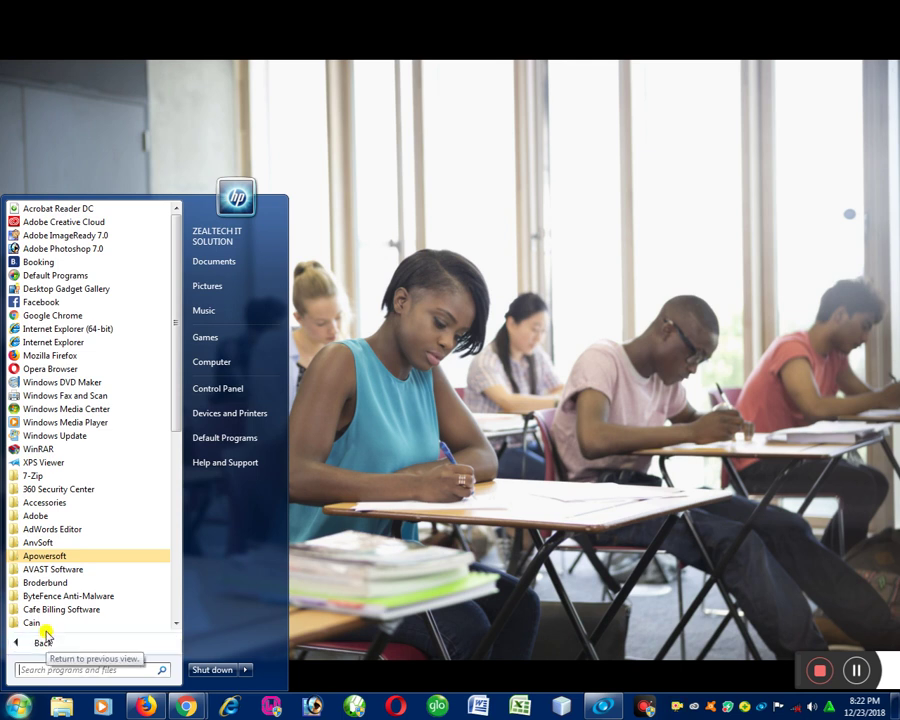
scroll(117, 505, down, 1)
scroll(117, 505, down, 3)
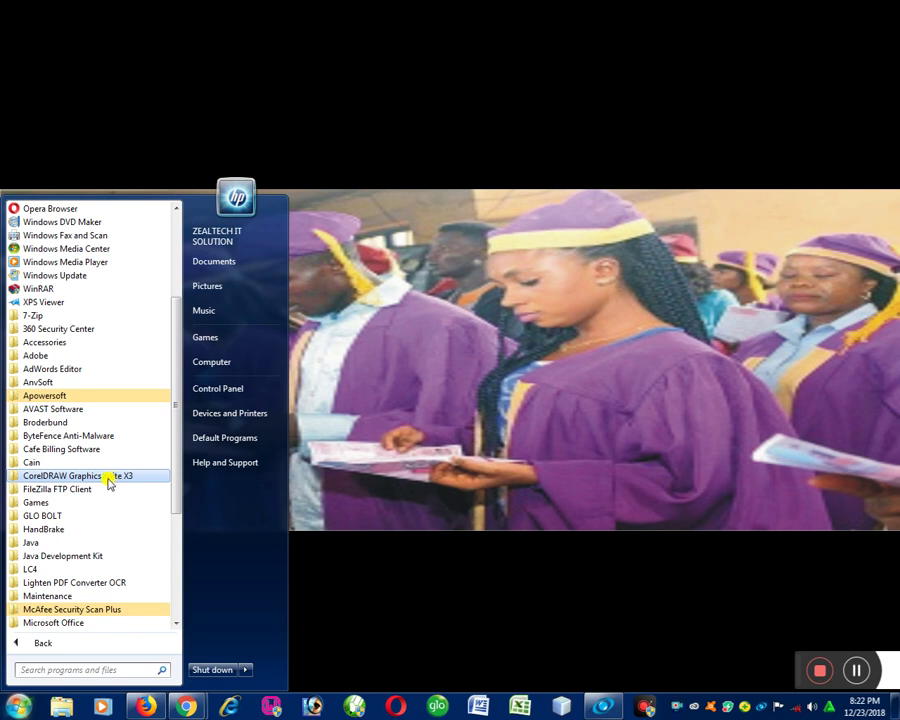
click(40, 643)
click(43, 645)
click(14, 707)
- Launch CorelDRAW X3 from the CorelDRAW Graphics Suite X3 program group
click(14, 707)
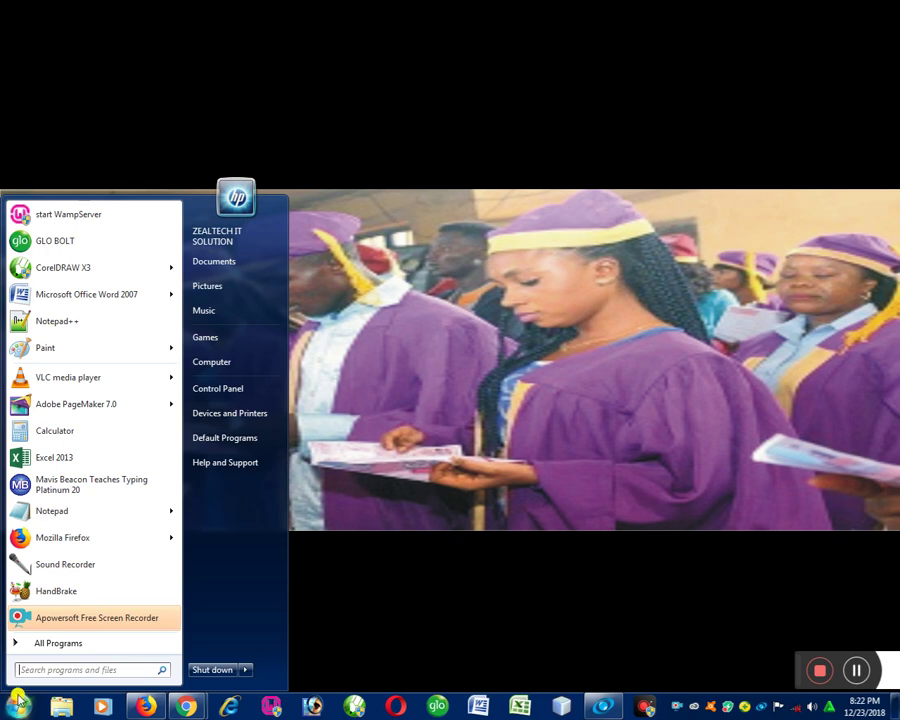
click(40, 643)
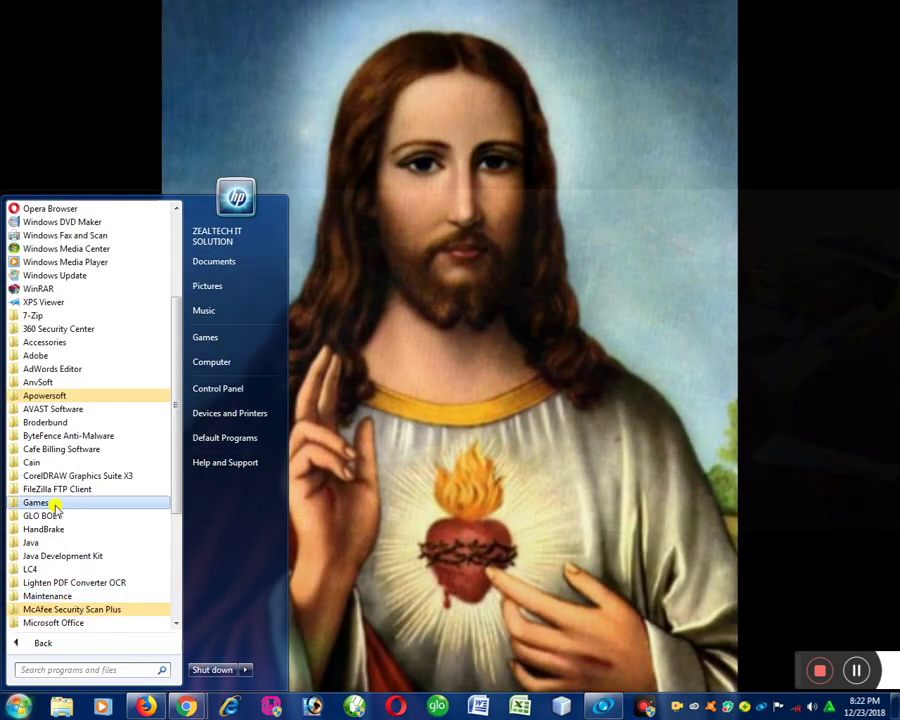
scroll(55, 507, down, 3)
scroll(66, 502, up, 2)
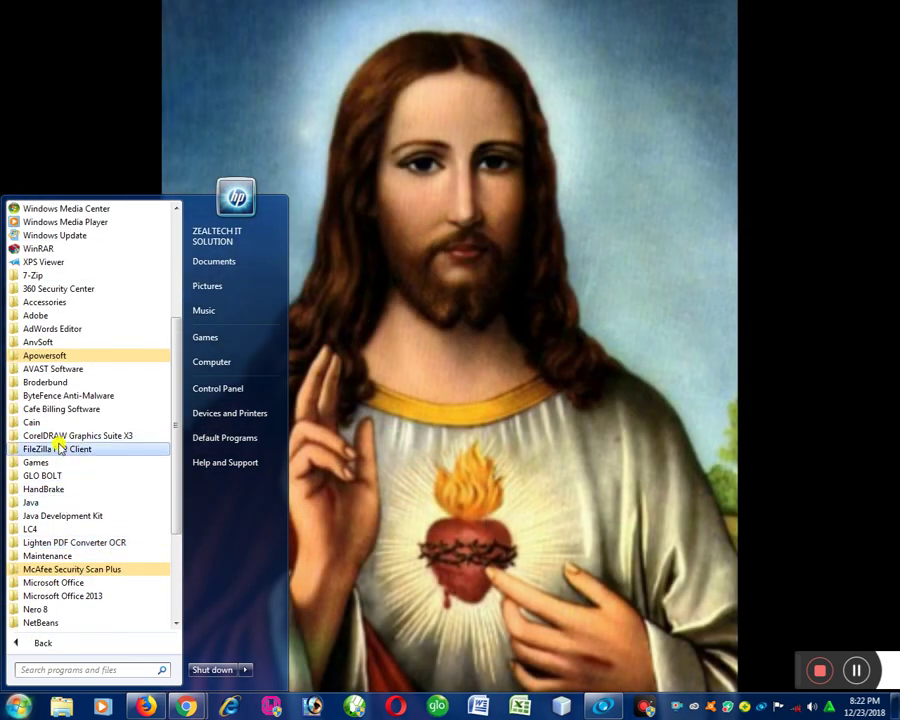
click(110, 437)
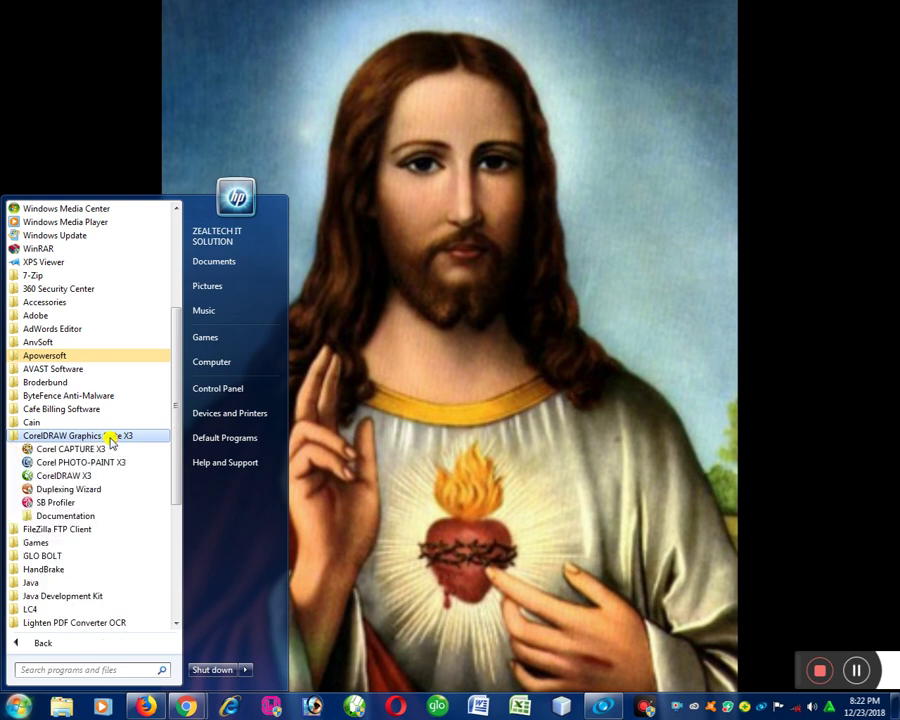
click(68, 477)
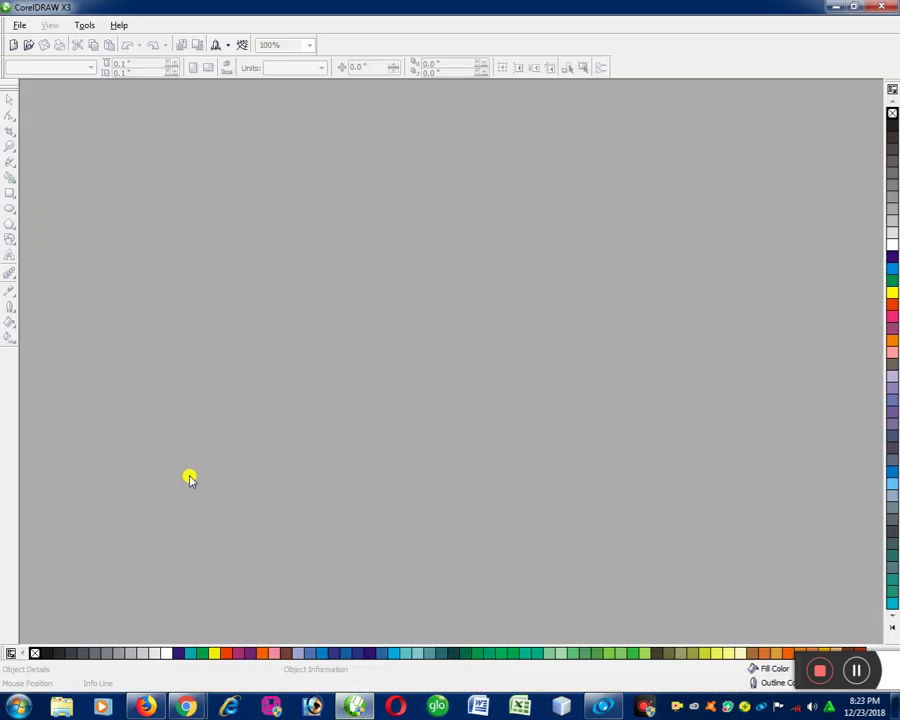
mouse_move(355, 712)
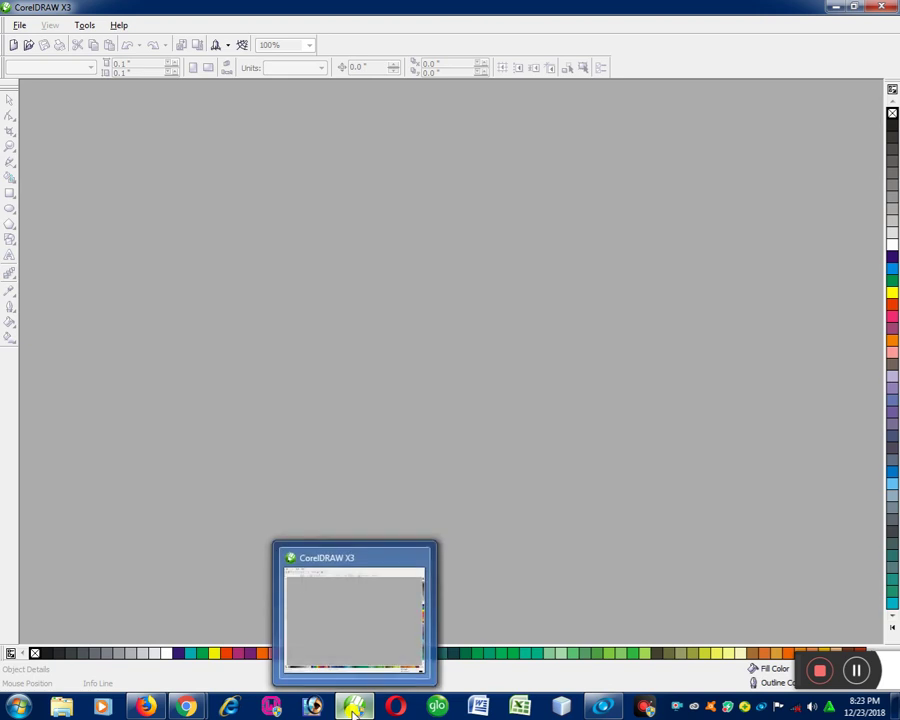
click(18, 707)
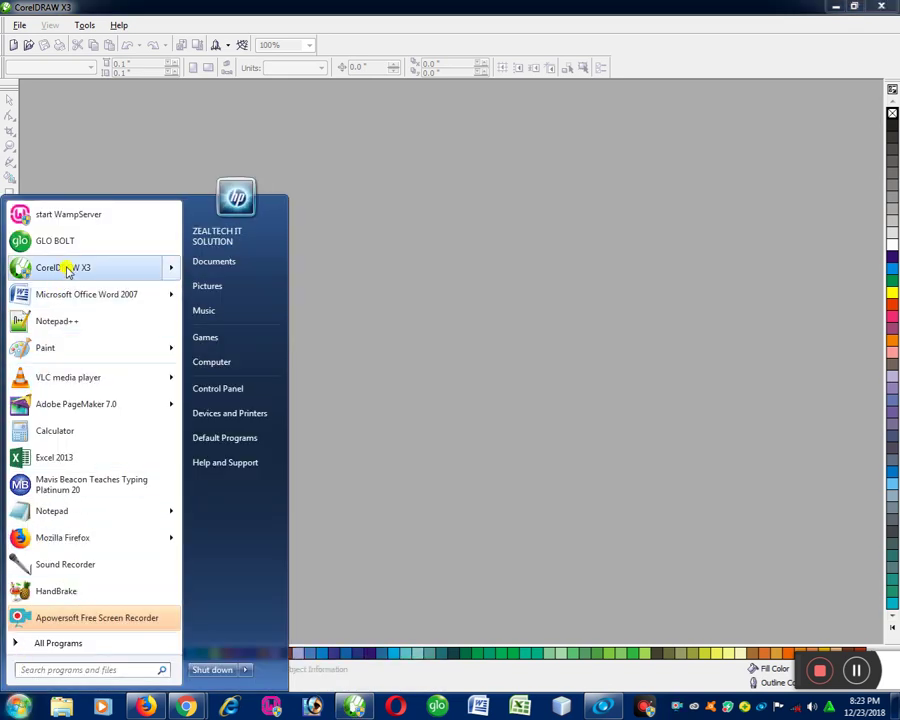
mouse_move(66, 267)
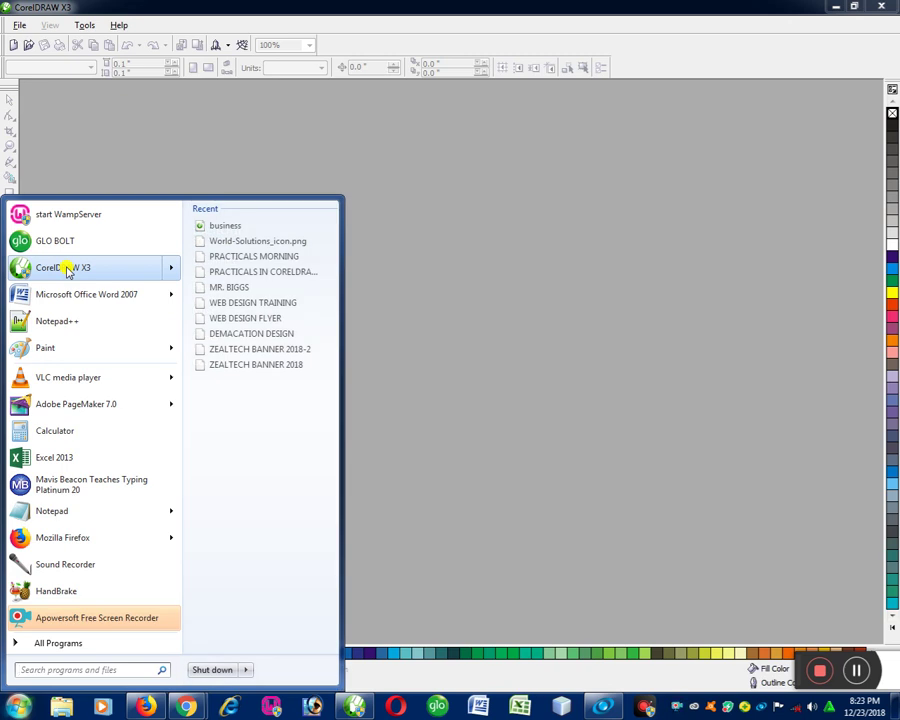
click(360, 238)
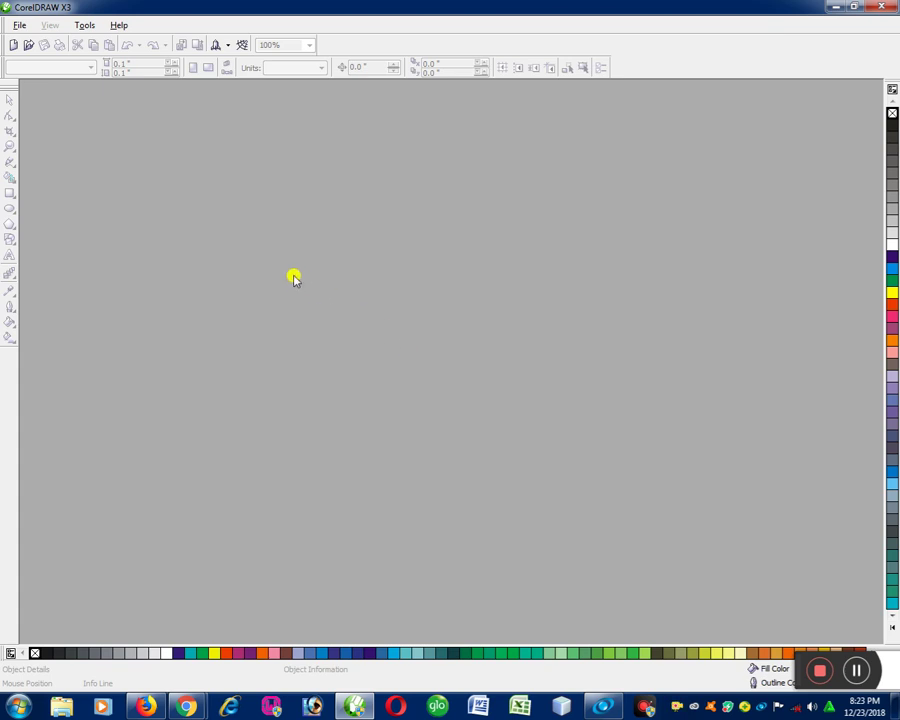
- Create a new blank drawing and close it again
click(19, 24)
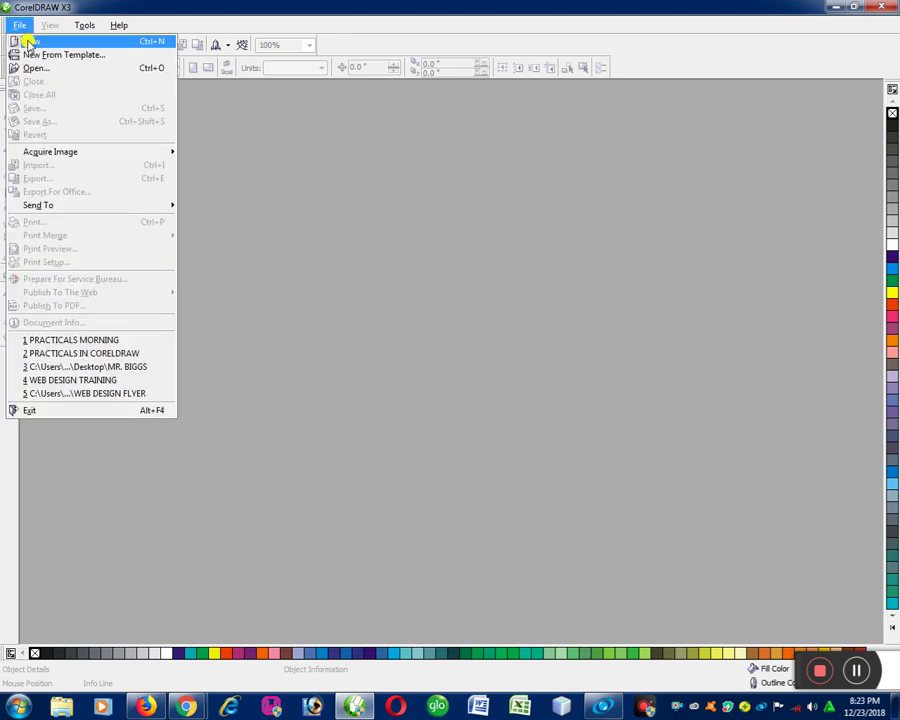
click(427, 236)
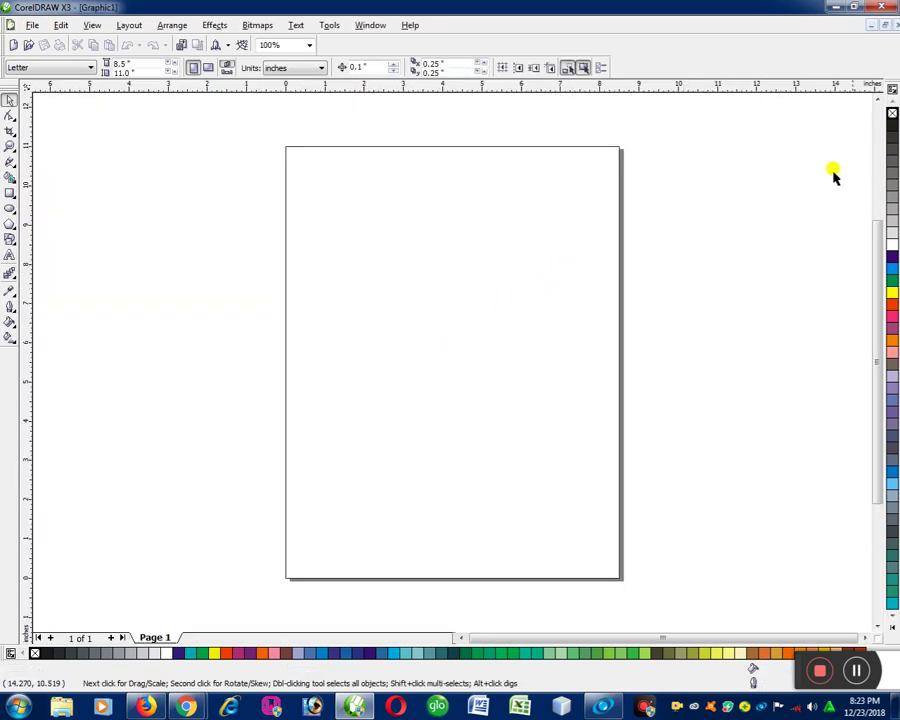
click(896, 25)
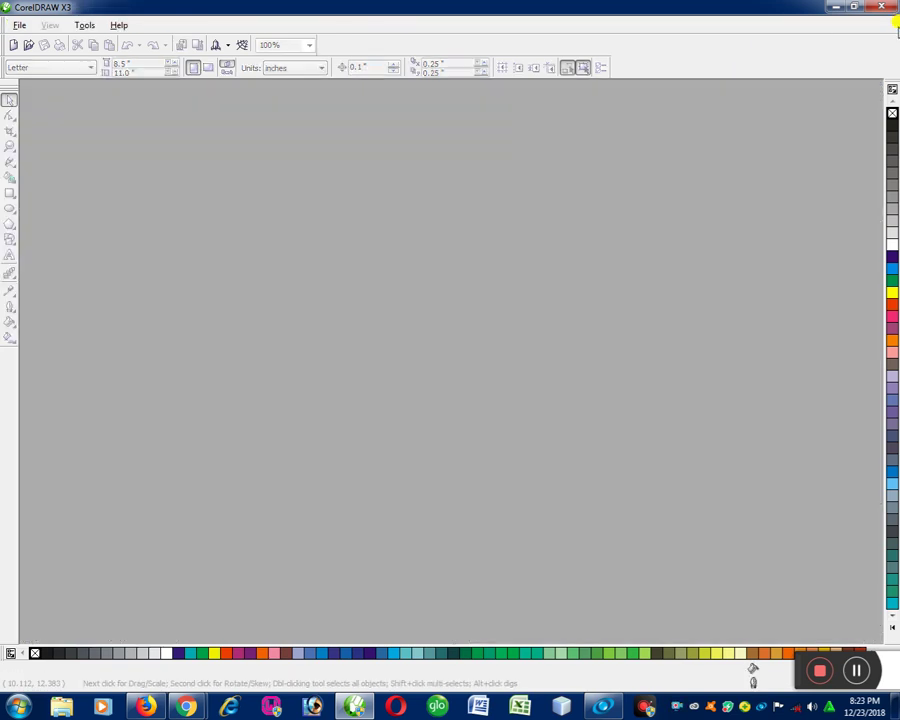
- Start a new blank drawing with the default page setup
click(20, 26)
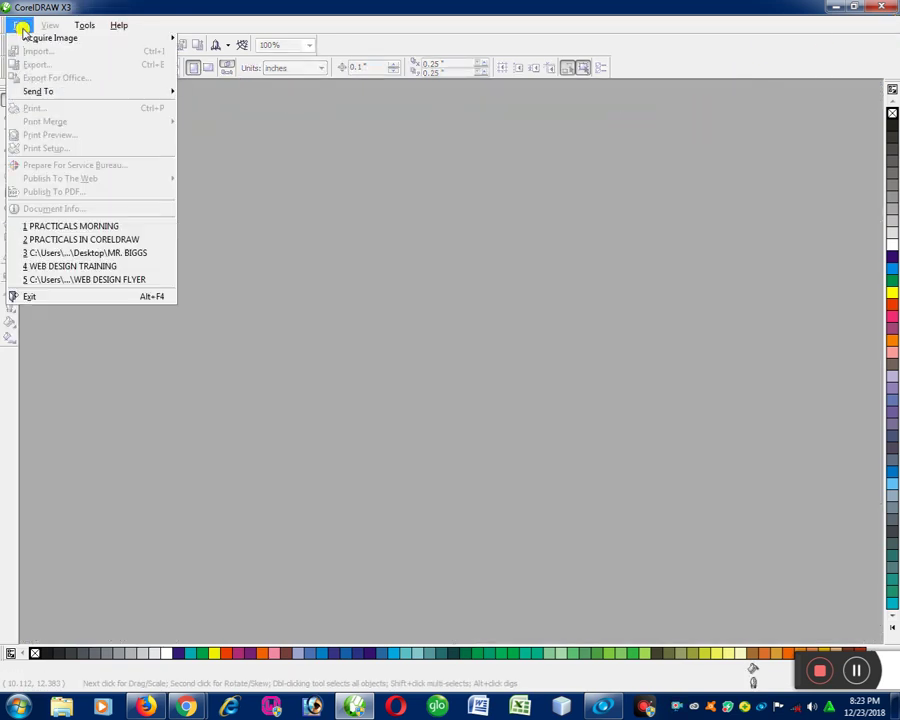
click(24, 40)
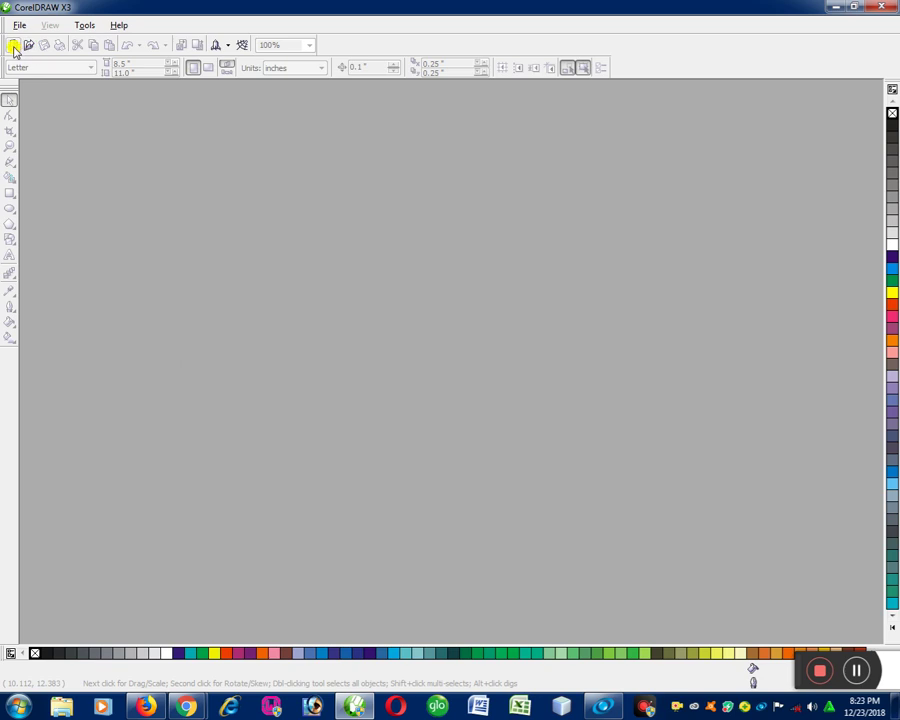
click(14, 44)
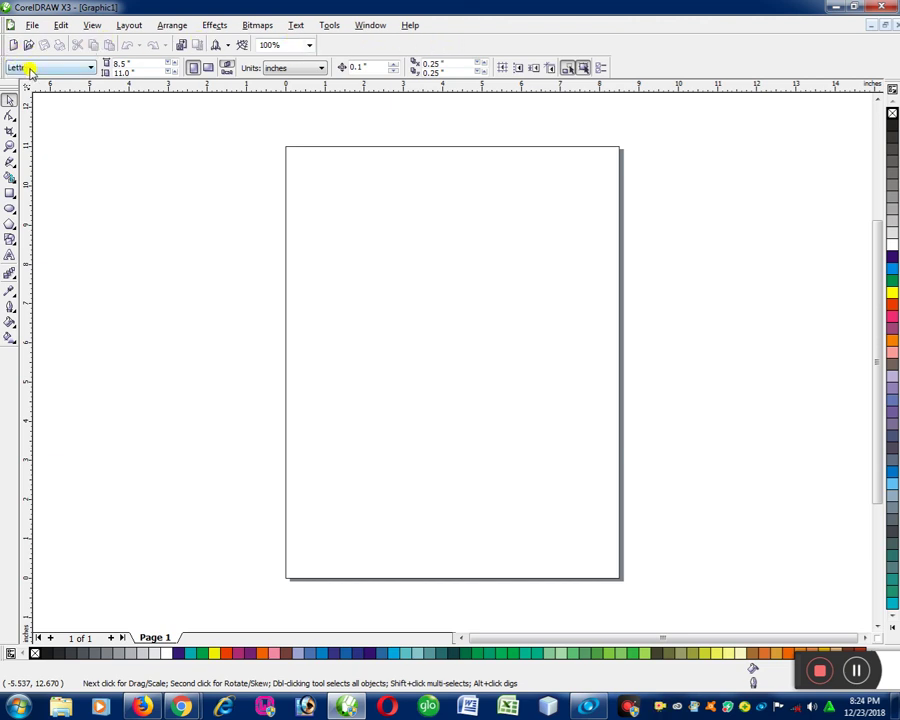
- Undock the property bar so it floats over the page, and dock it back beneath the standard toolbar
drag(3, 67, 92, 163)
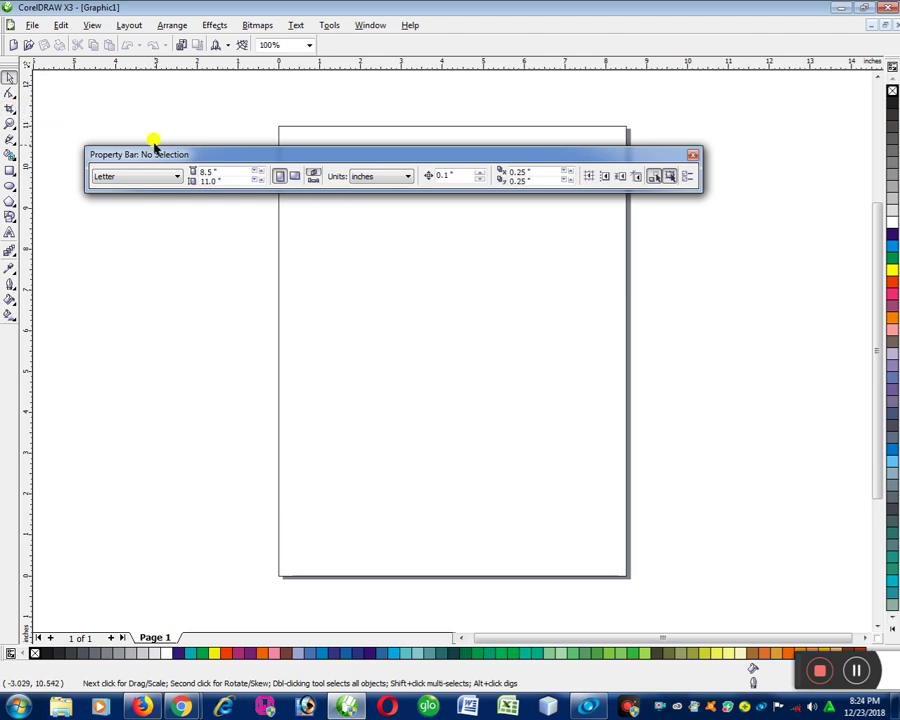
drag(161, 155, 44, 74)
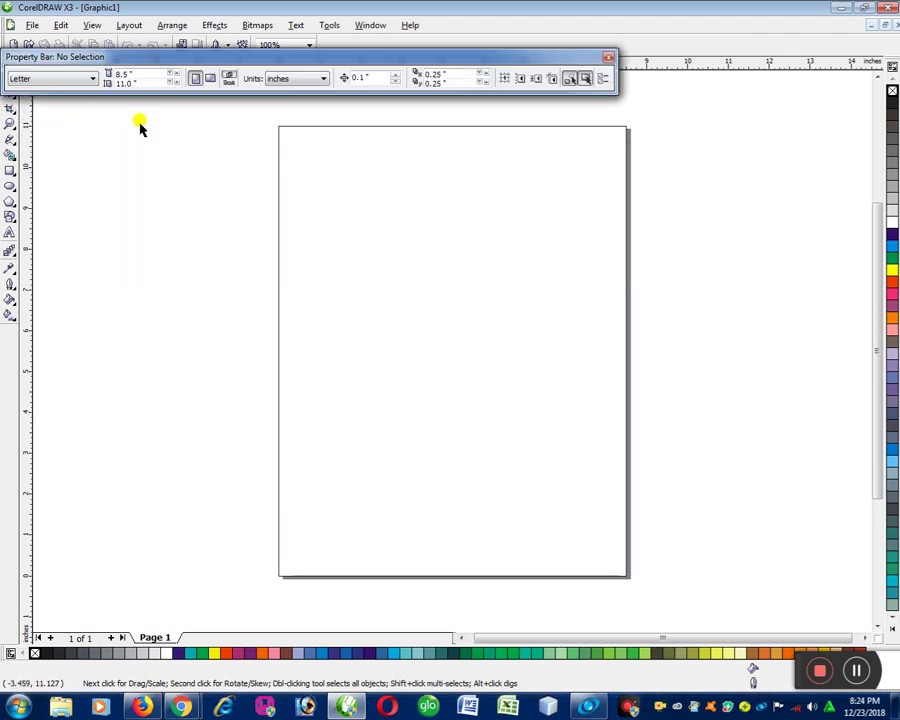
mouse_move(114, 56)
mouse_down()
mouse_move(112, 78)
mouse_move(106, 60)
mouse_up()
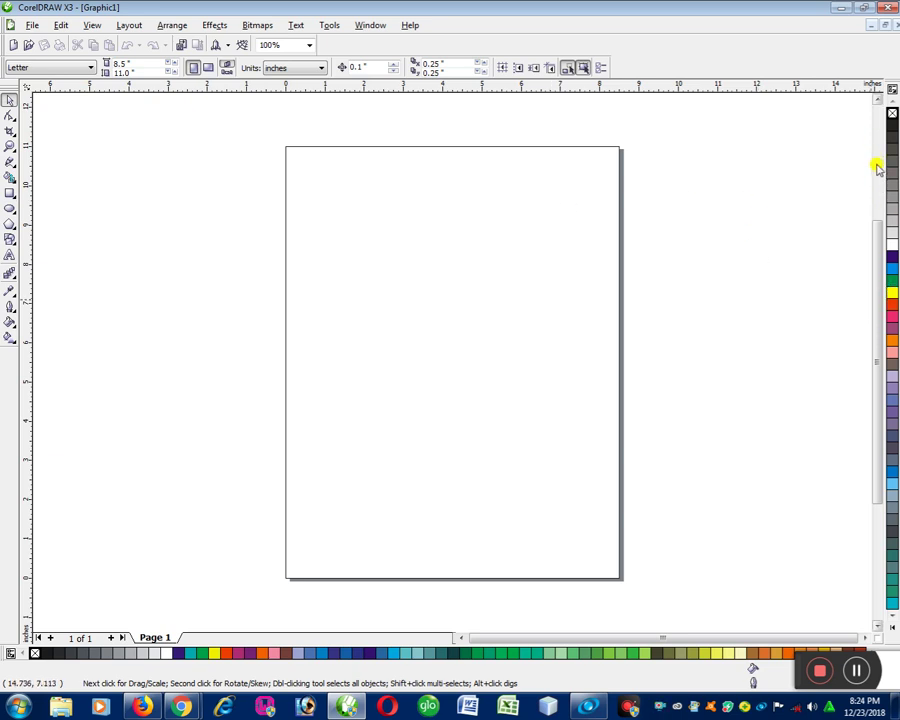
- Float the default CMYK and default RGB color palettes over the drawing area one after the other, docking each back at its window edge
drag(875, 270, 876, 241)
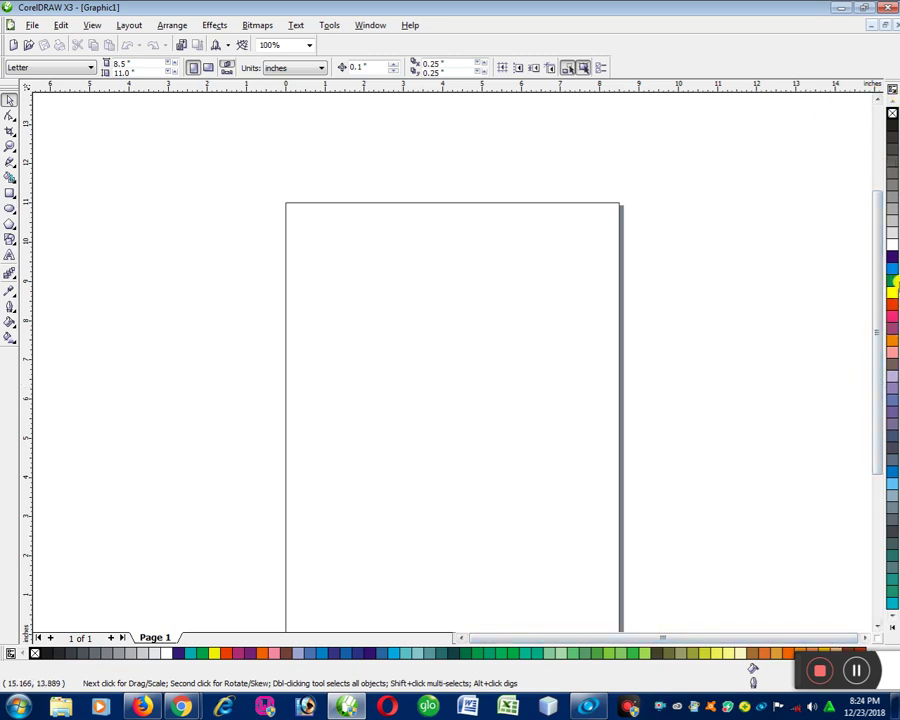
drag(889, 100, 733, 205)
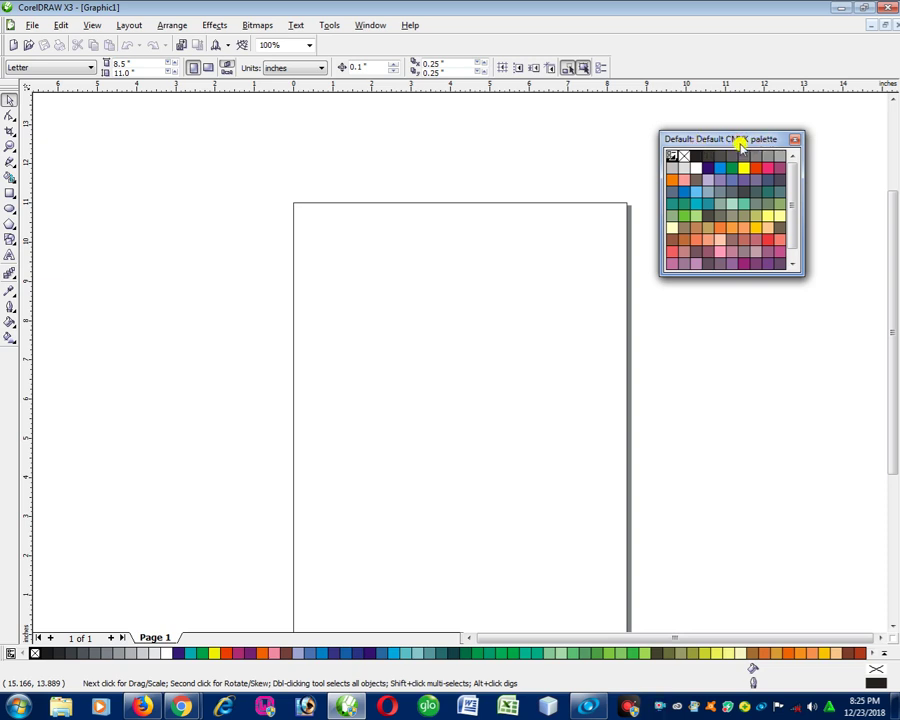
drag(706, 139, 886, 140)
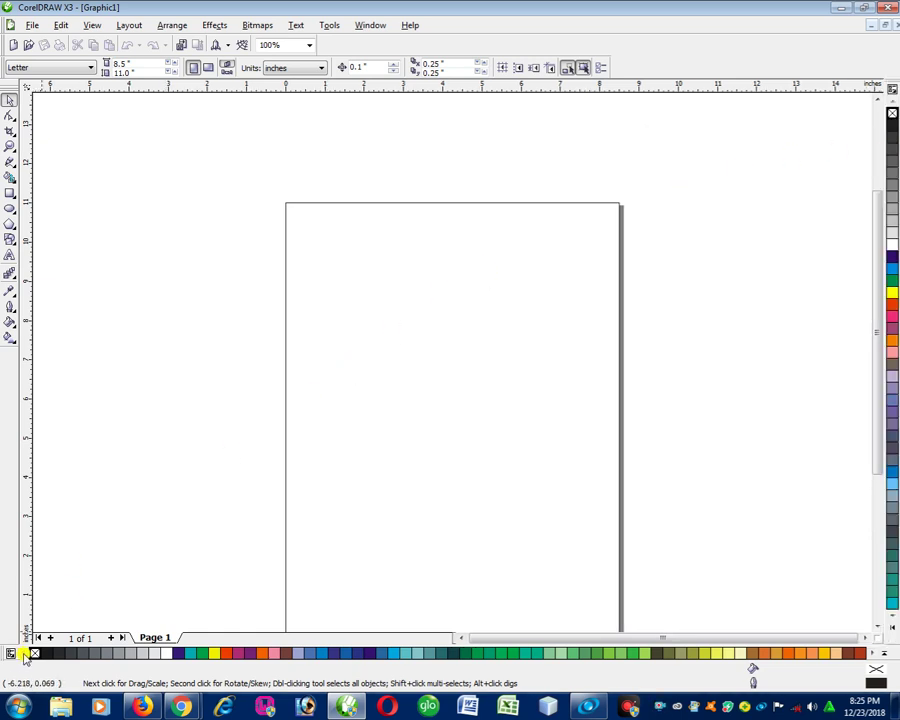
drag(7, 652, 556, 370)
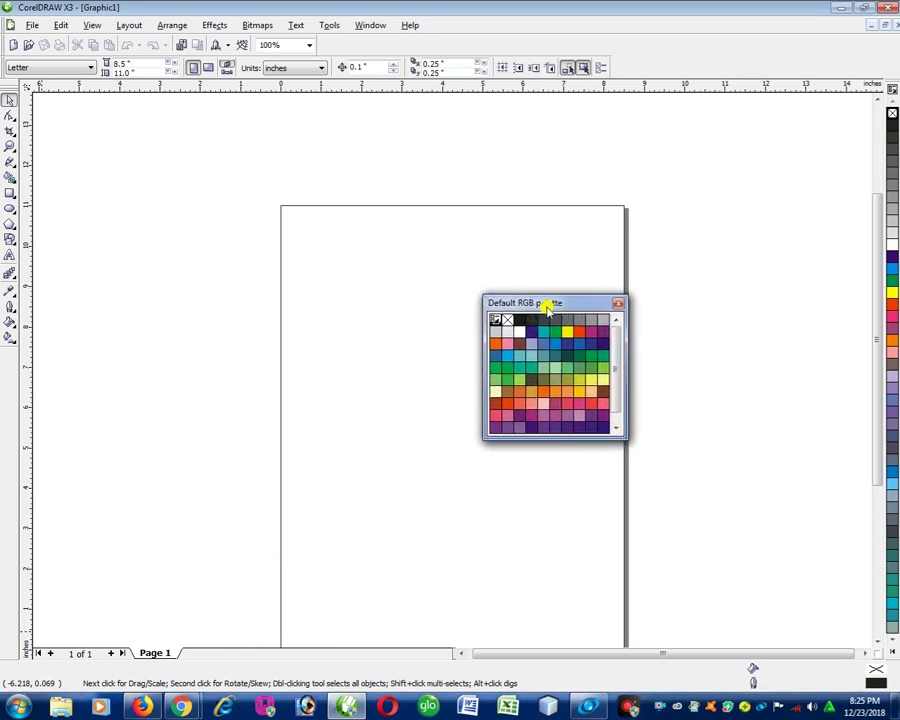
drag(559, 303, 17, 668)
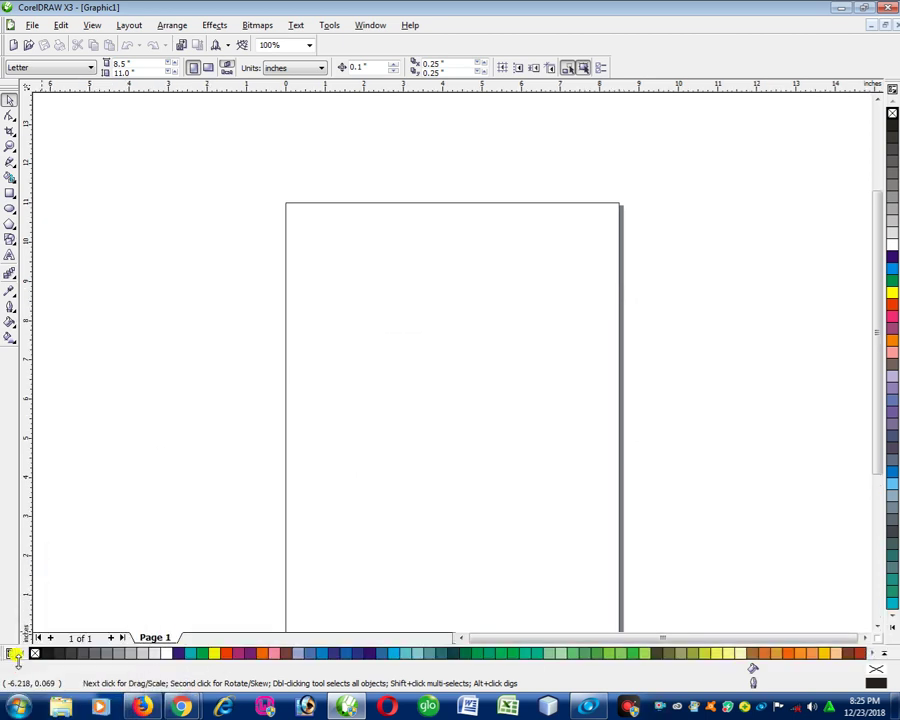
click(369, 26)
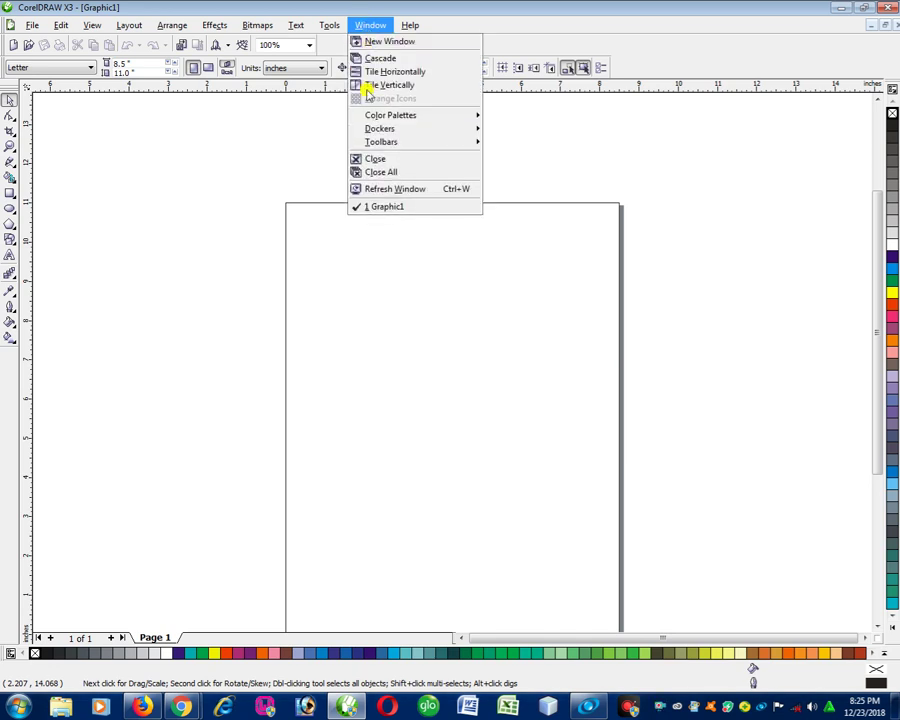
mouse_move(429, 117)
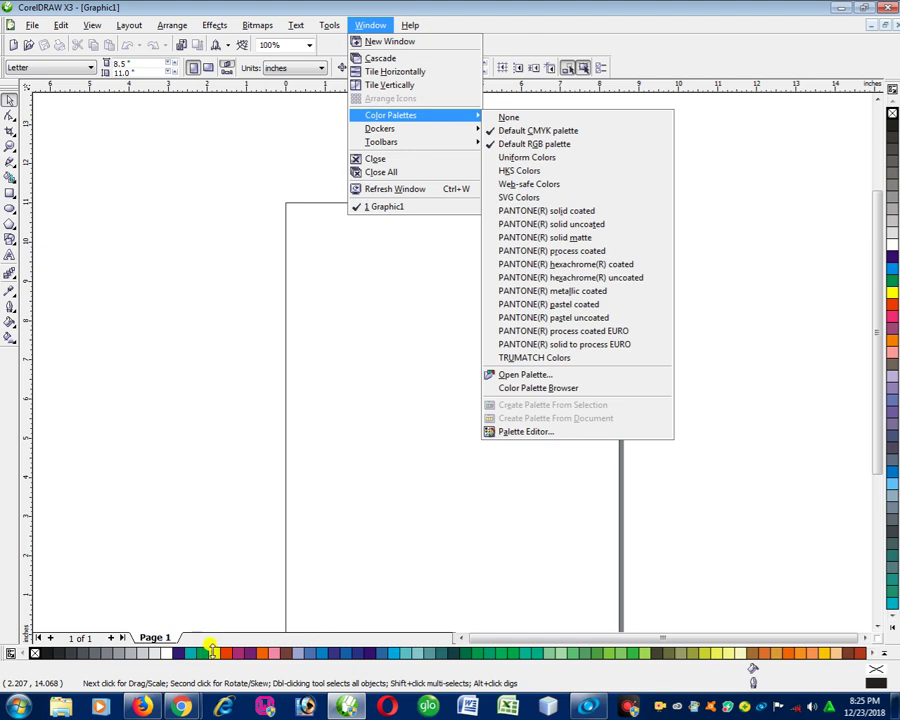
click(208, 195)
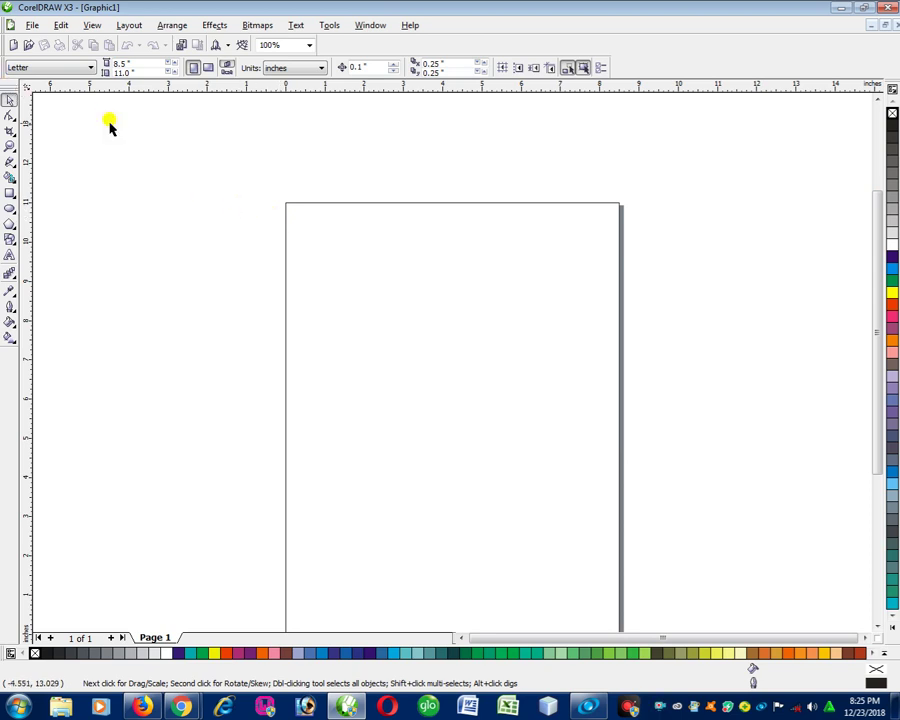
- Undock the toolbox into a floating window and dock it back along the side of the drawing window
drag(10, 90, 20, 95)
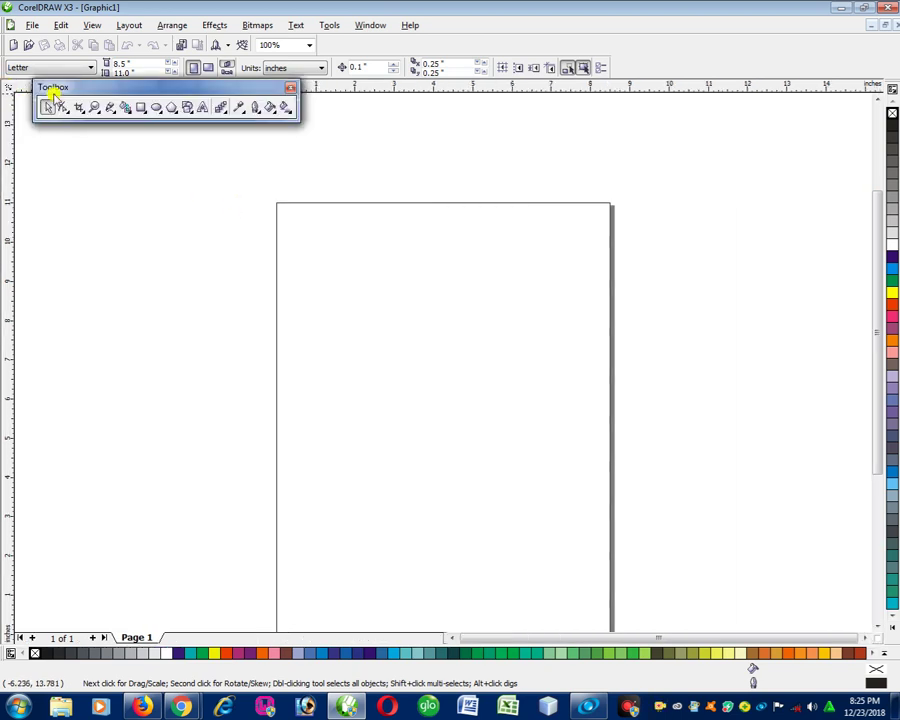
drag(108, 88, 10, 102)
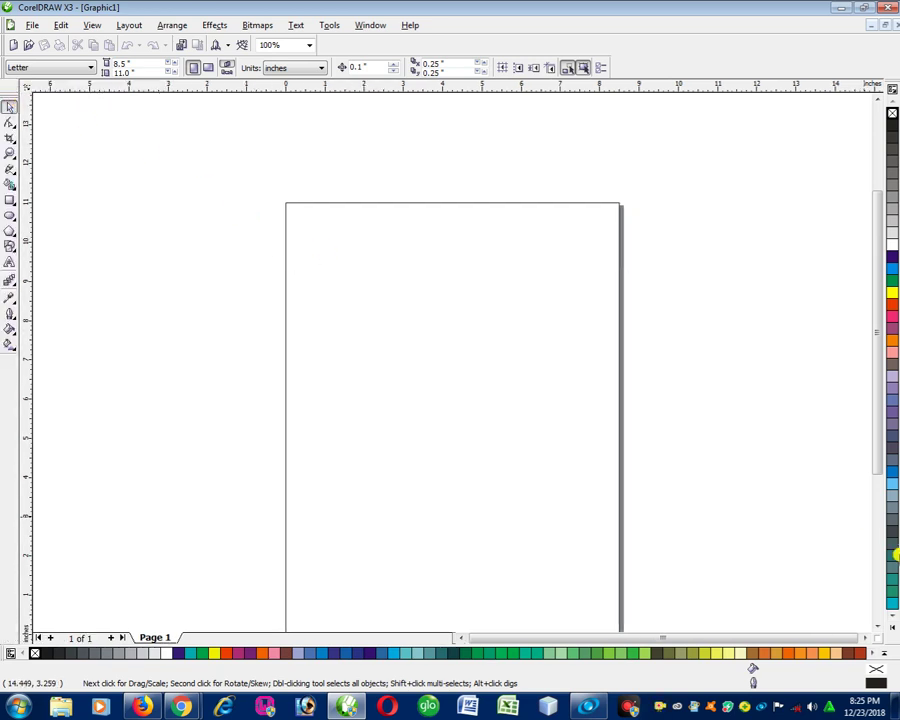
drag(873, 457, 870, 488)
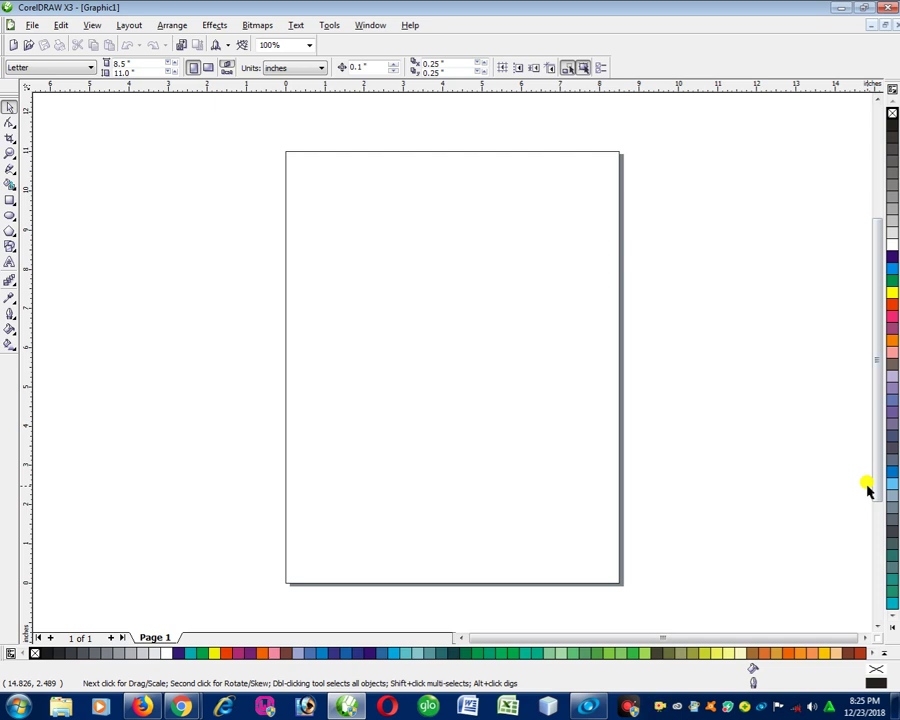
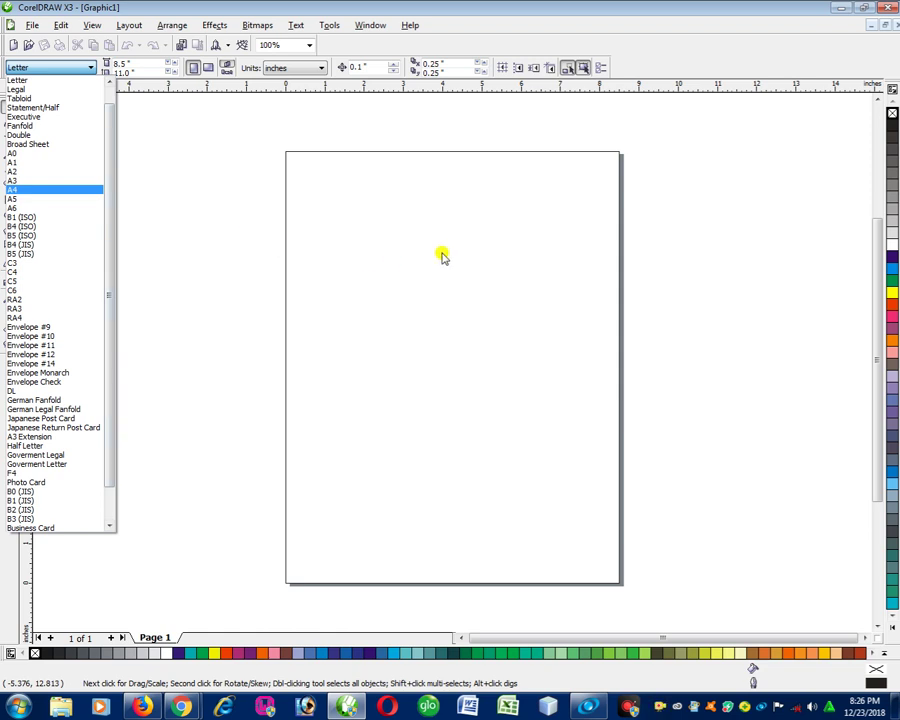
- Look over the paper size choices, the page width and the available drawing units
click(443, 258)
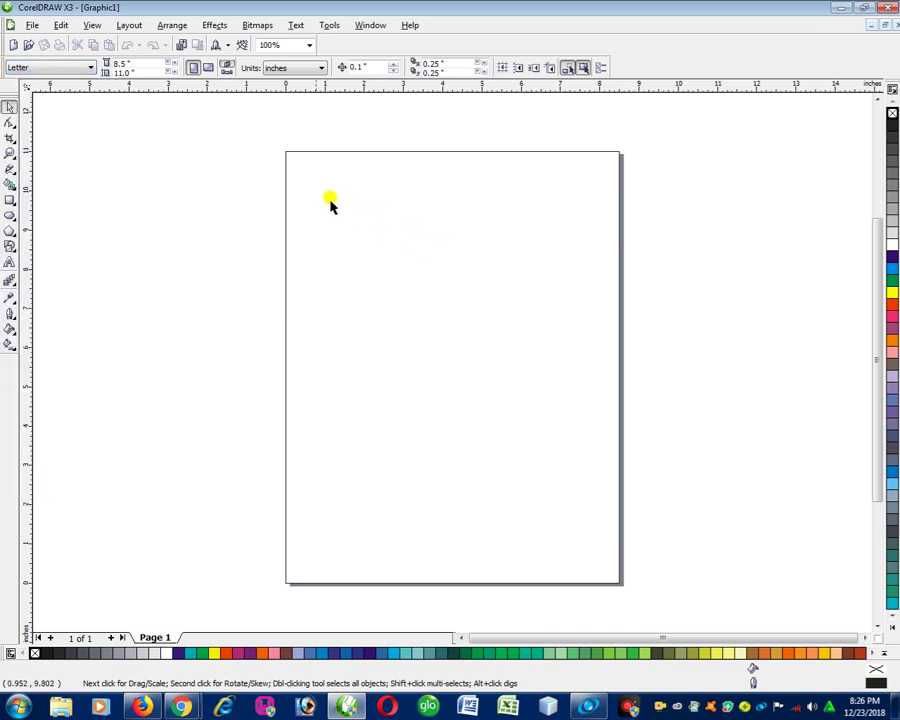
click(113, 61)
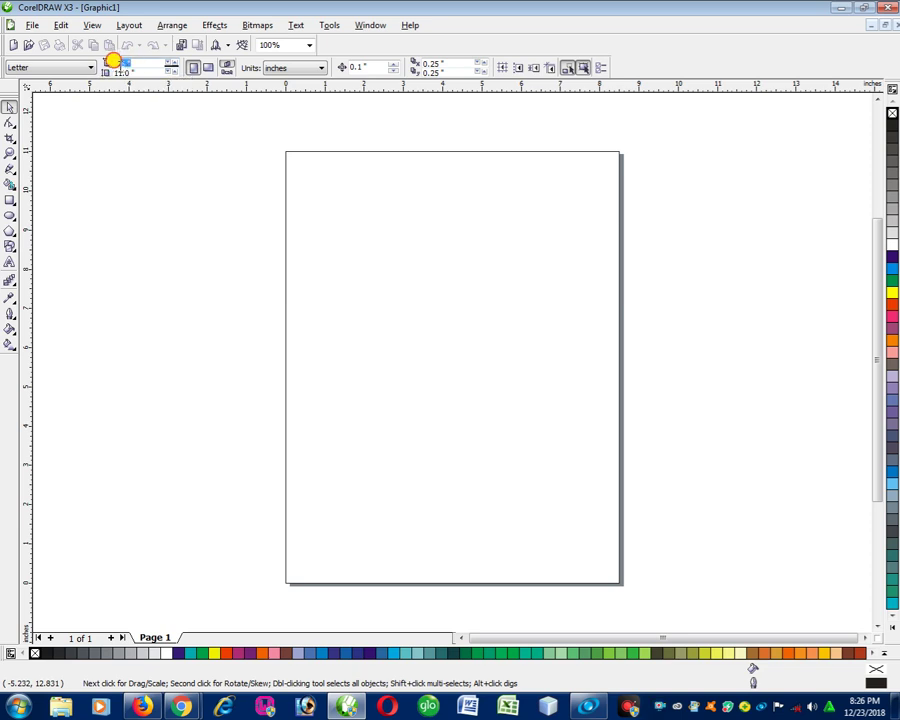
click(297, 68)
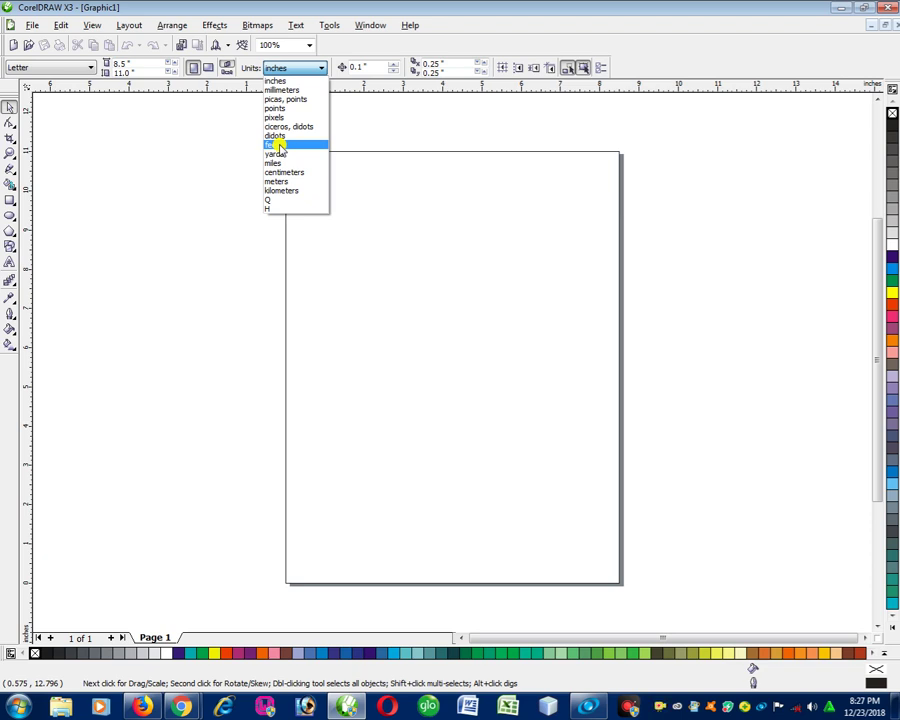
click(203, 160)
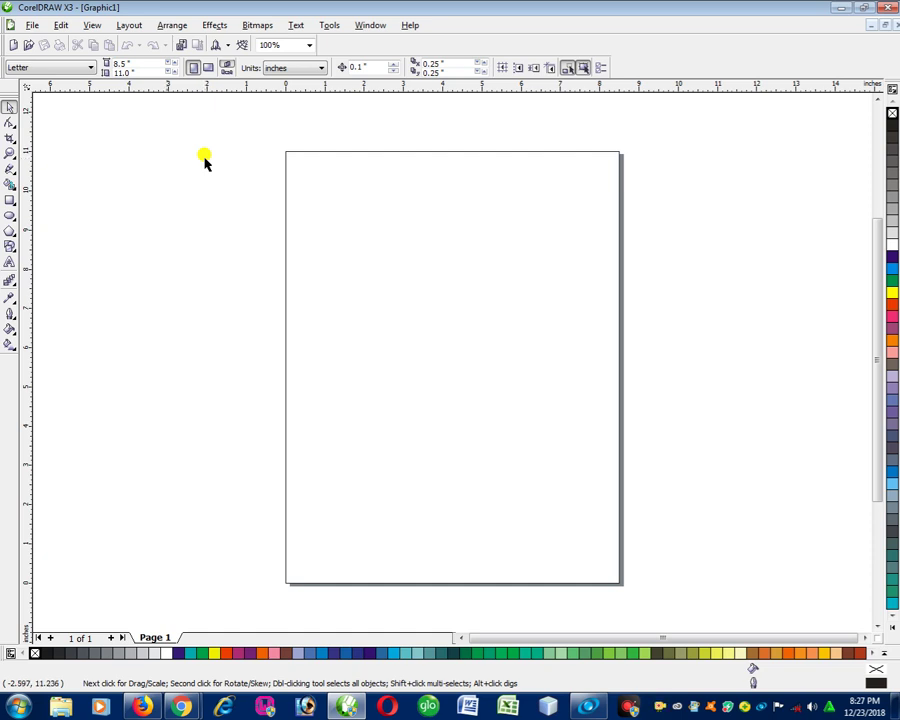
- Draw a rectangle about 6.4 by 8 inches on the page, shift it slightly down and left, and fill it with green
click(9, 201)
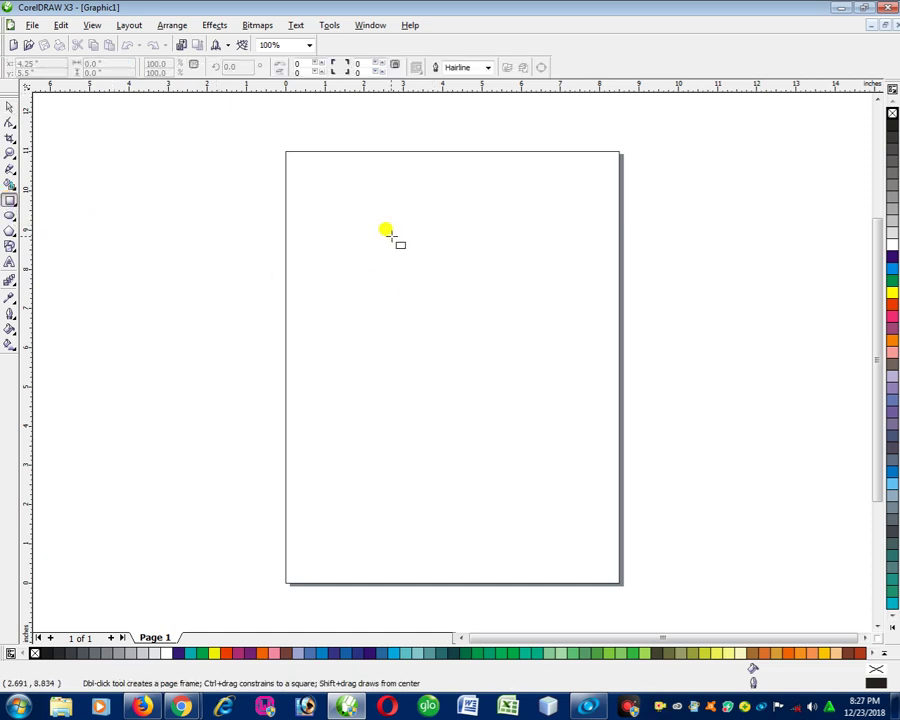
drag(335, 188, 586, 503)
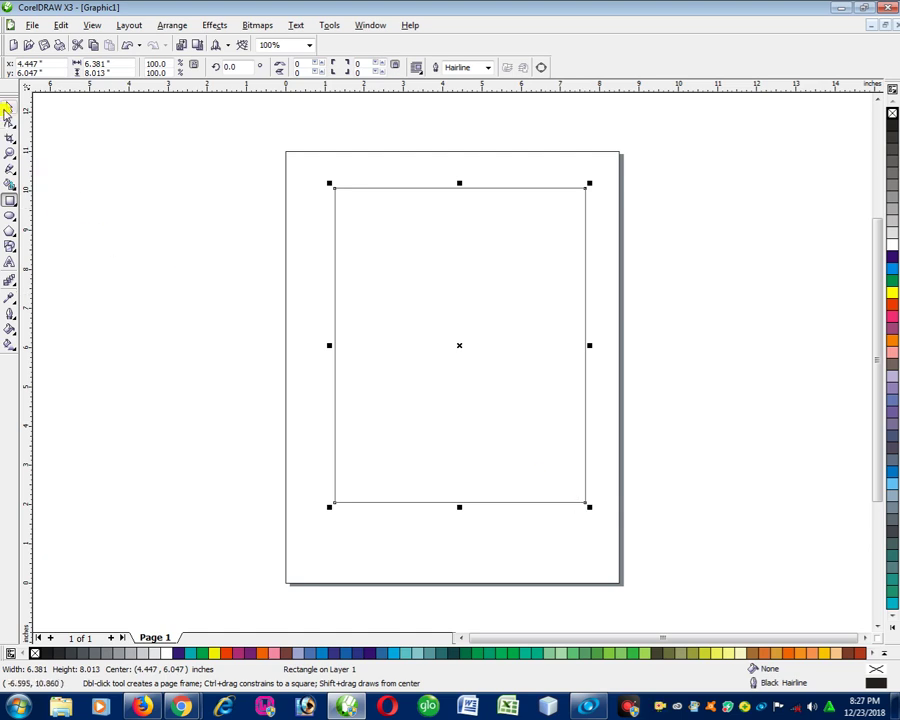
click(8, 108)
drag(458, 346, 446, 354)
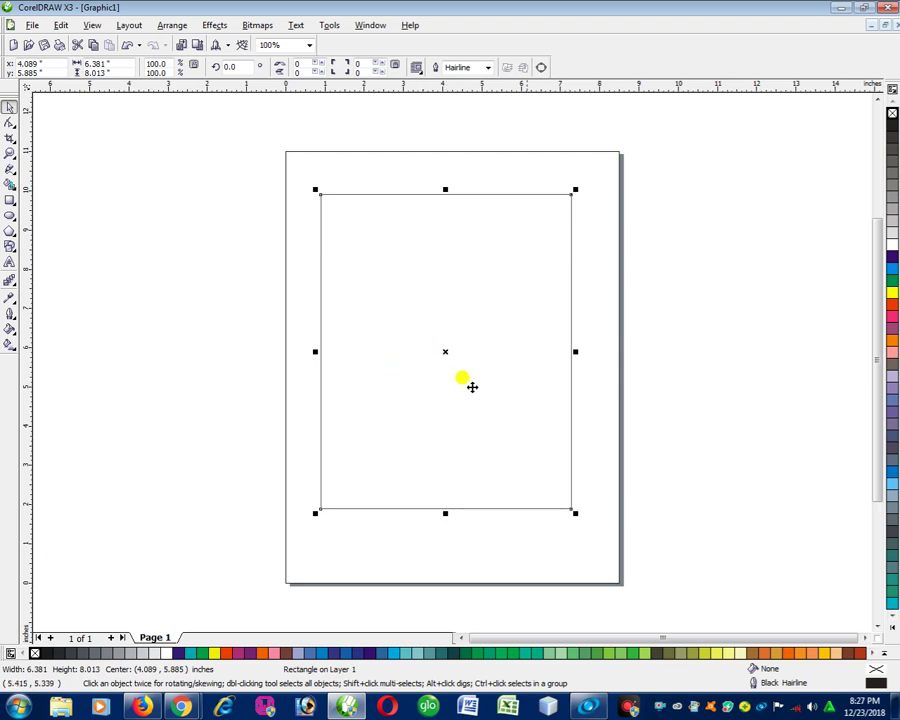
click(891, 283)
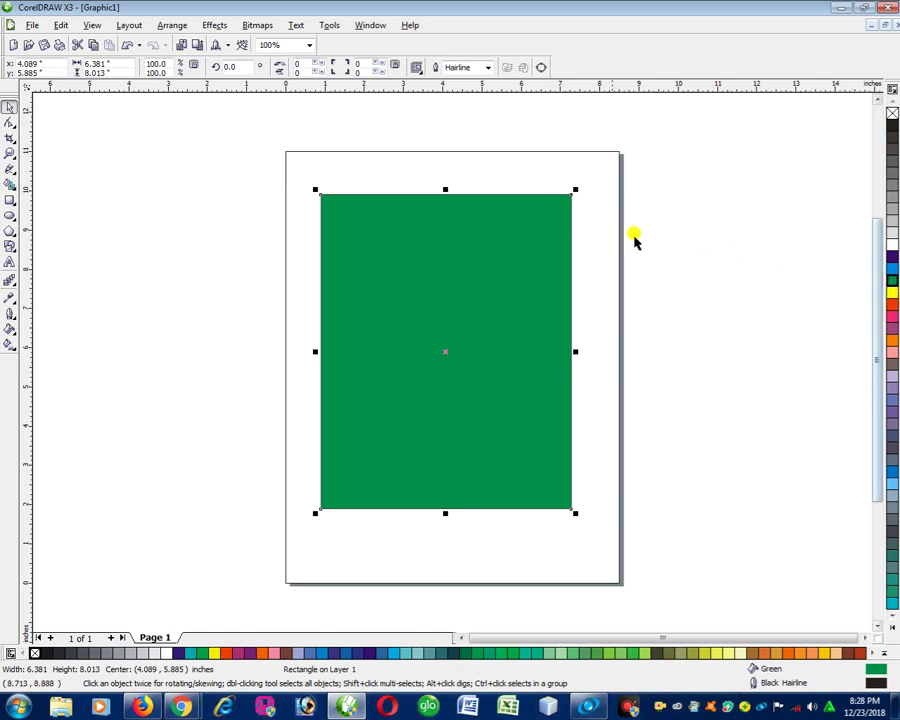
- Try an 8 pt outline on the green rectangle, then return the outline to hairline
click(489, 68)
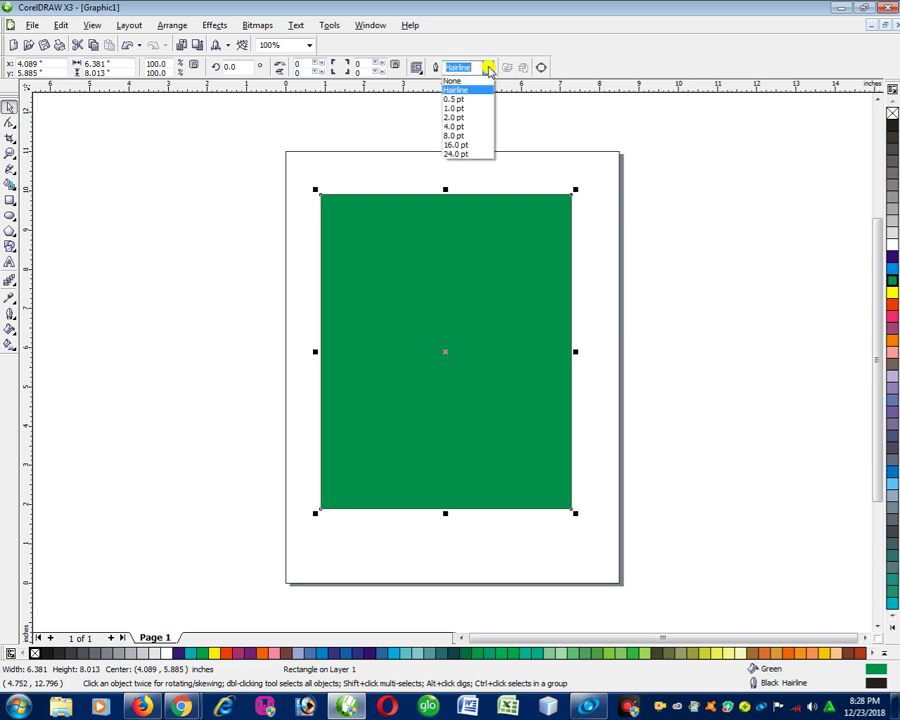
click(463, 136)
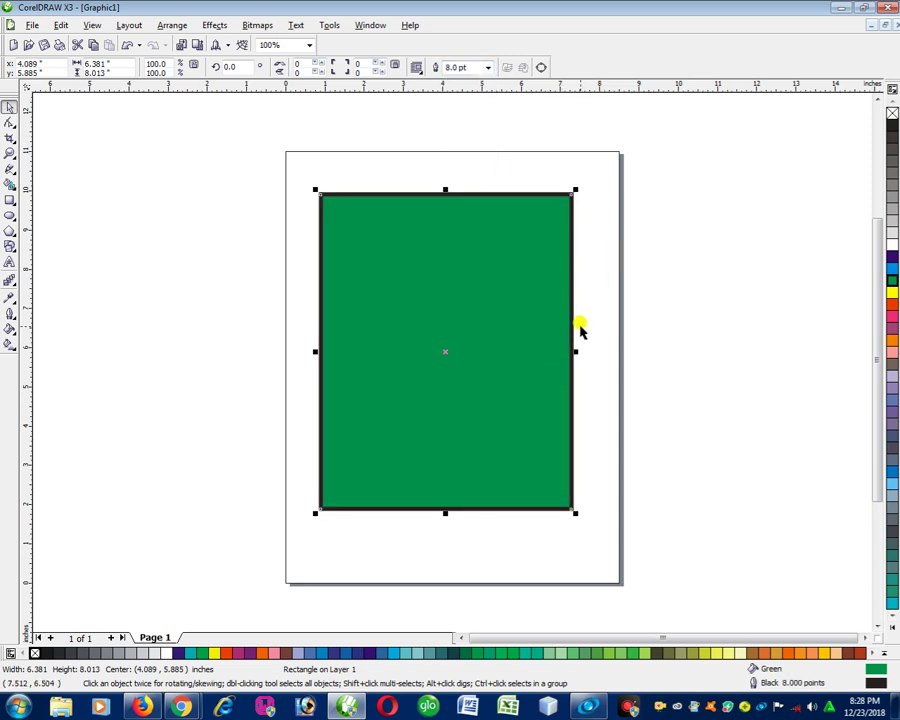
click(488, 67)
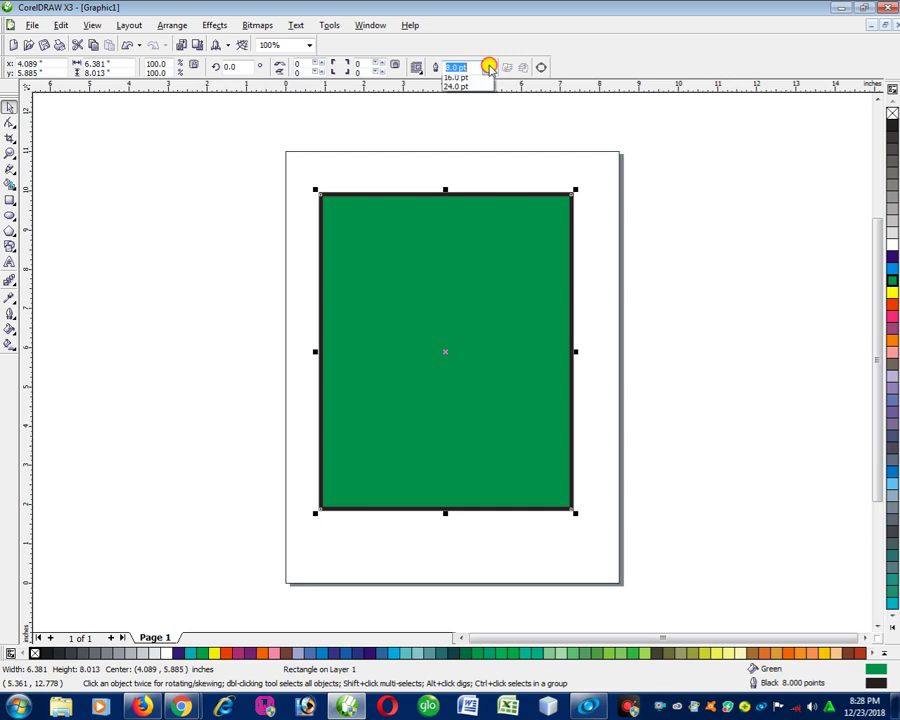
click(461, 90)
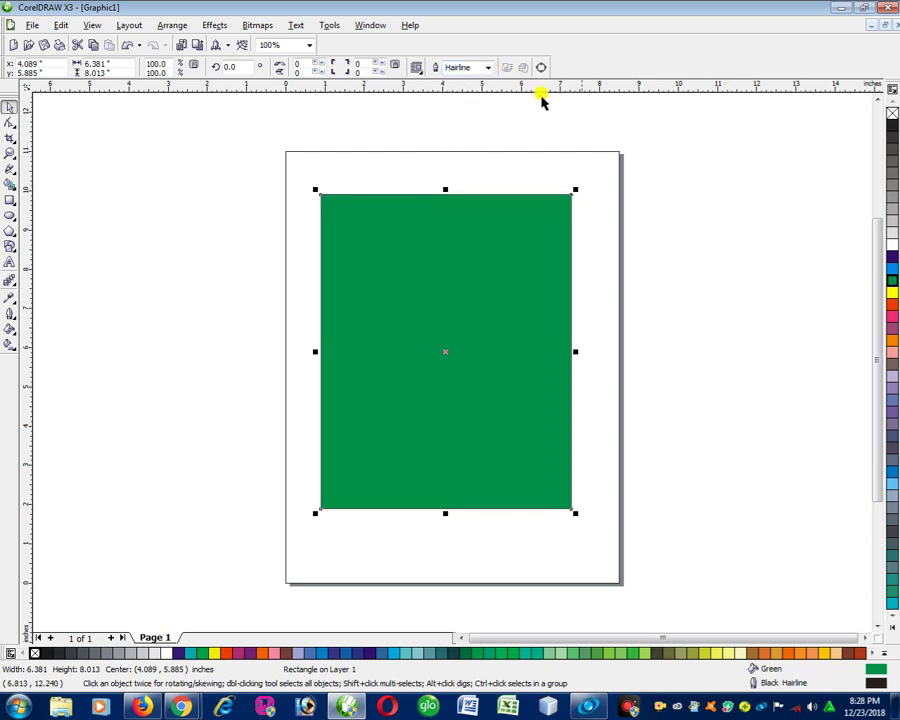
- Remove the outline from the green rectangle and deselect it
right_click(890, 115)
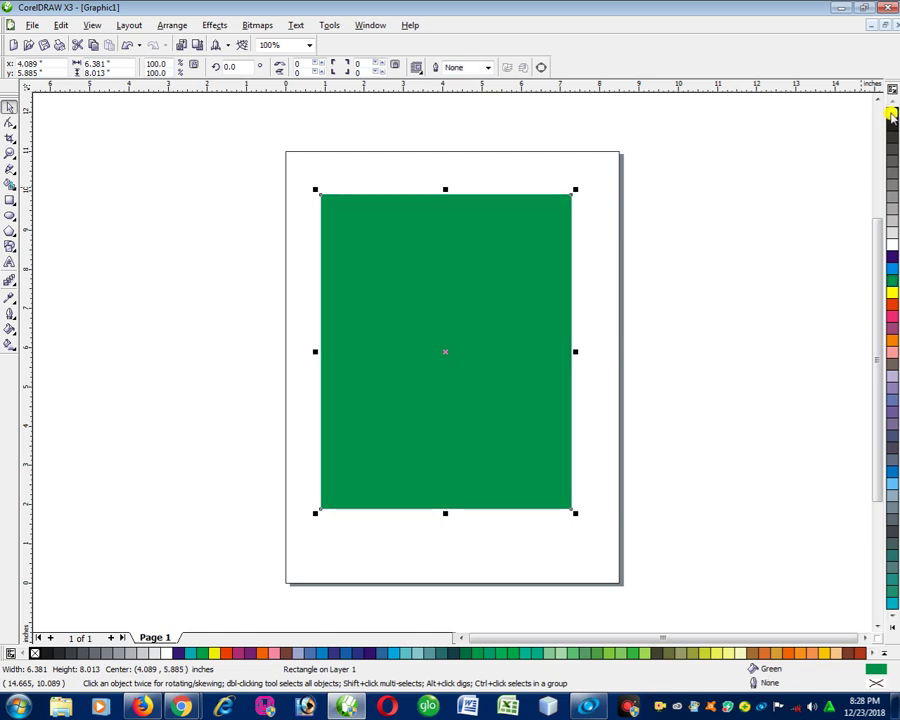
click(680, 282)
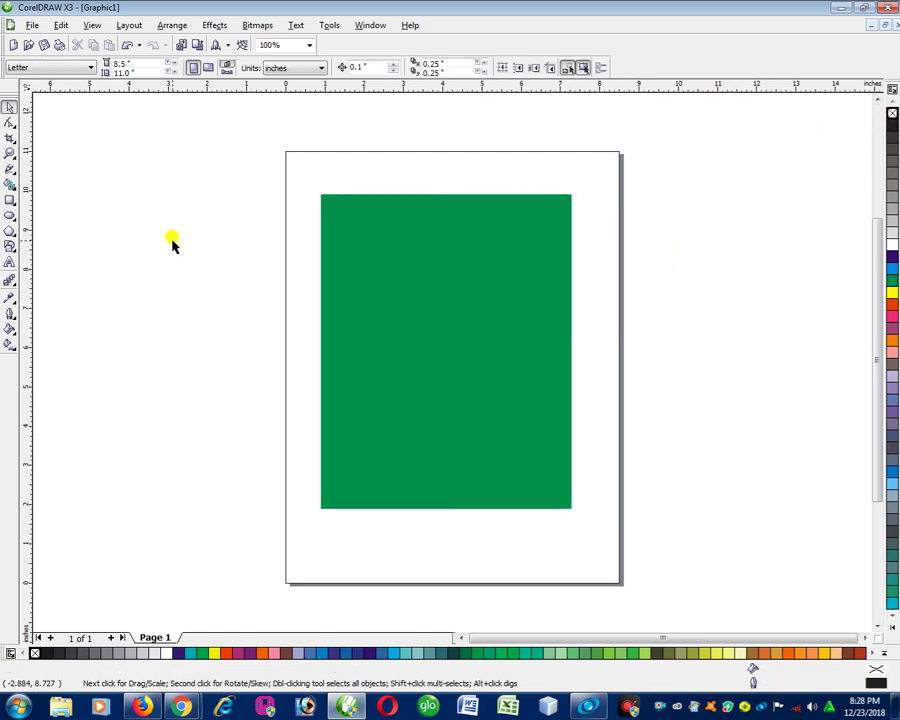
- Draw an ellipse about 4.2 by 4.4 inches on the green rectangle, plus a wide and a tall ellipse to its left
click(9, 216)
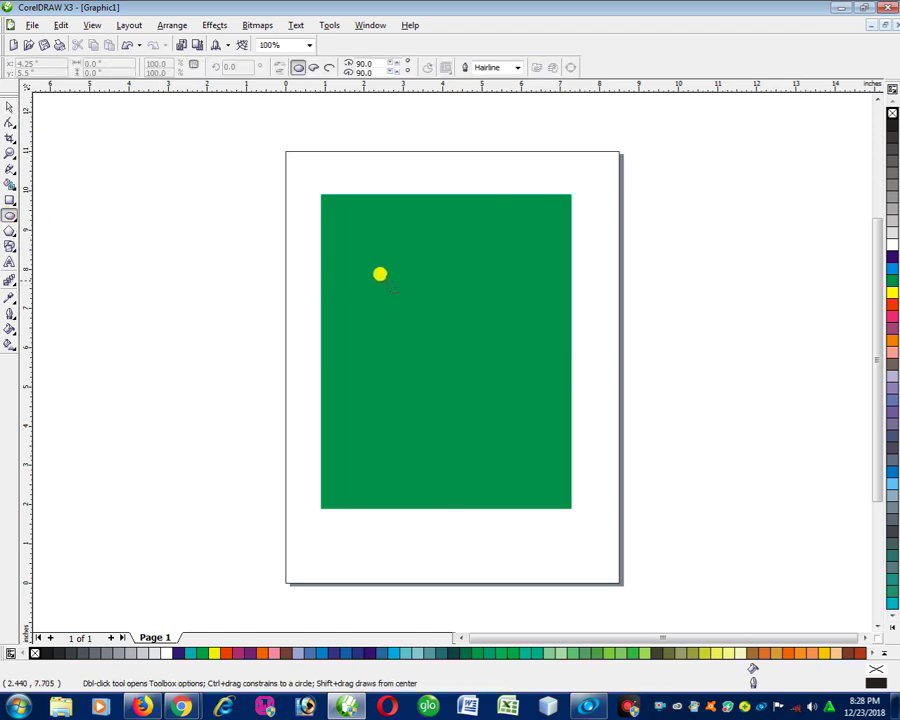
drag(354, 260, 520, 434)
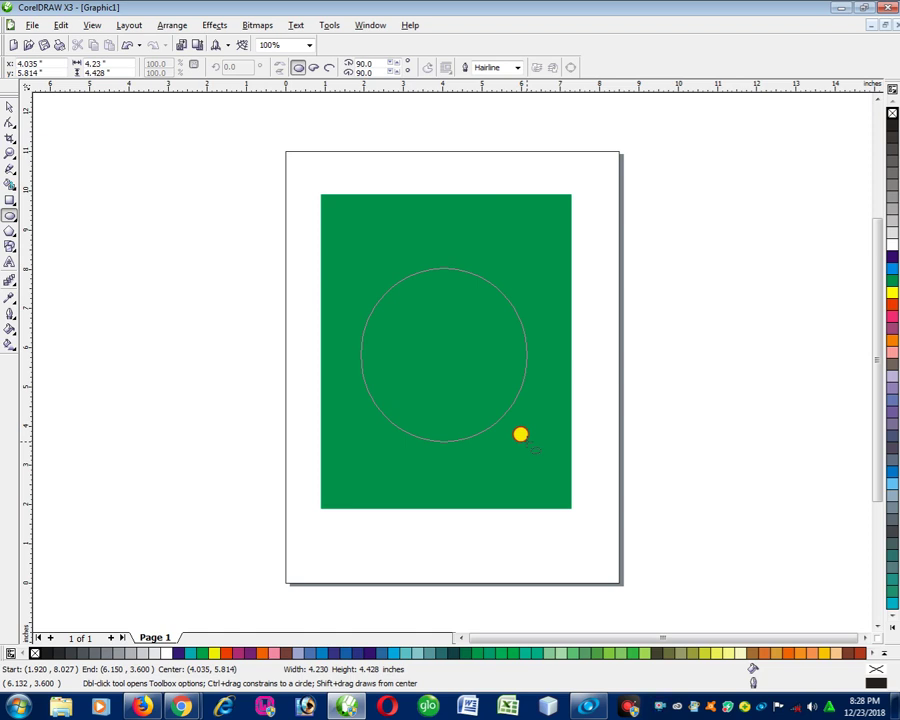
drag(520, 434, 520, 433)
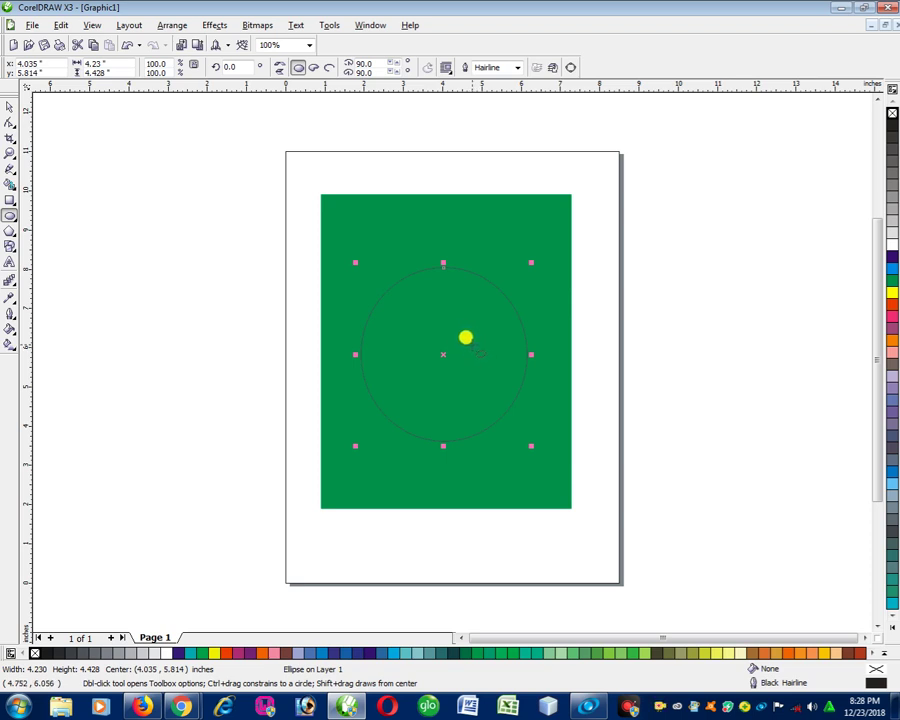
drag(54, 153, 312, 232)
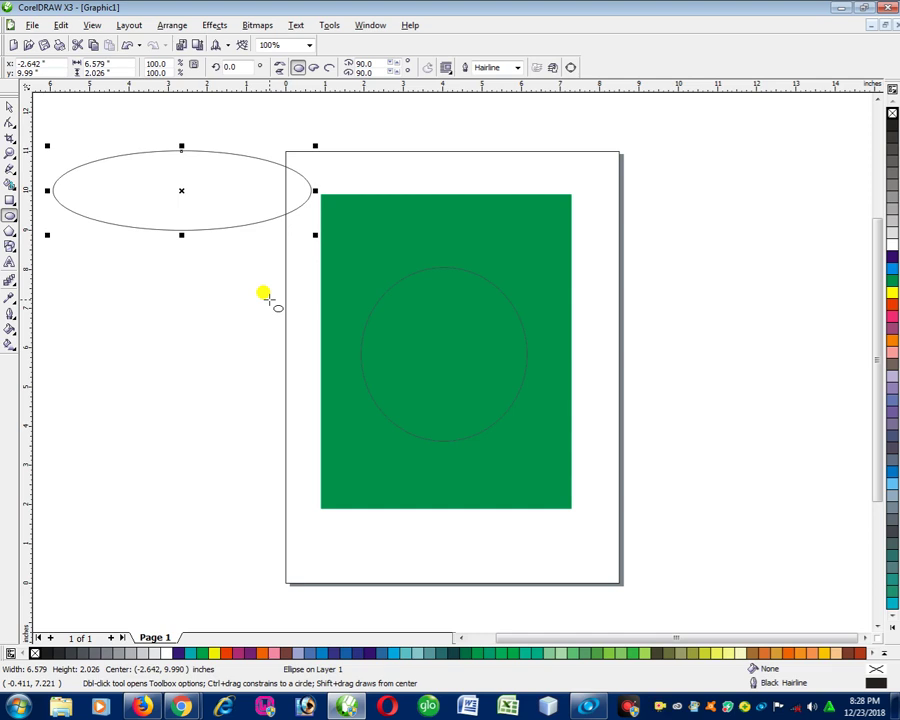
drag(137, 244, 201, 490)
- Draw a wide and a tall rectangle right of the page, and a square of about 3.7 inches across the page's upper edge
click(10, 199)
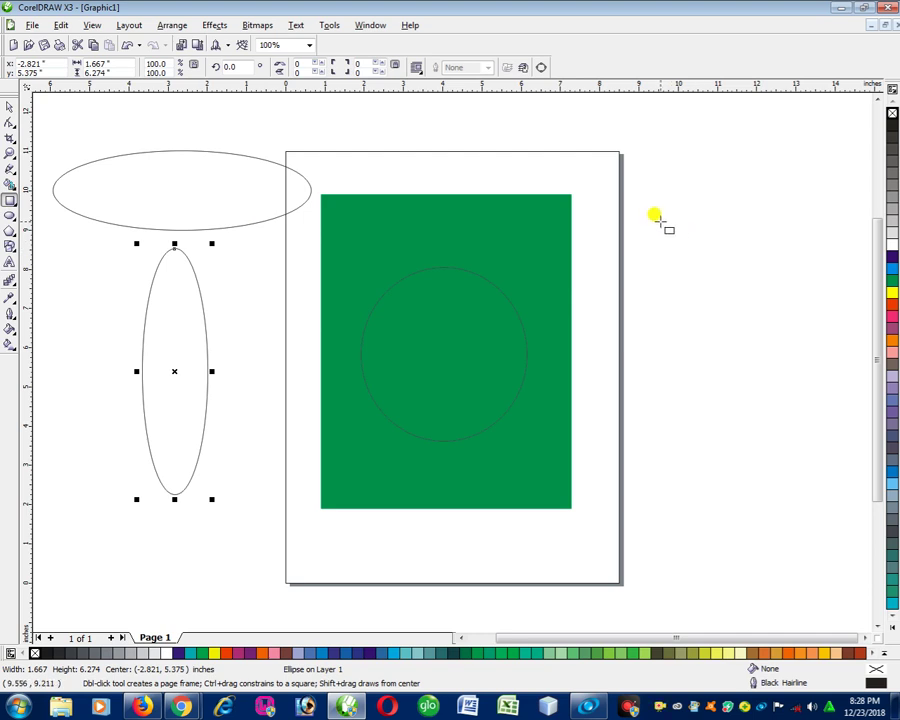
drag(648, 185, 840, 258)
drag(704, 291, 769, 512)
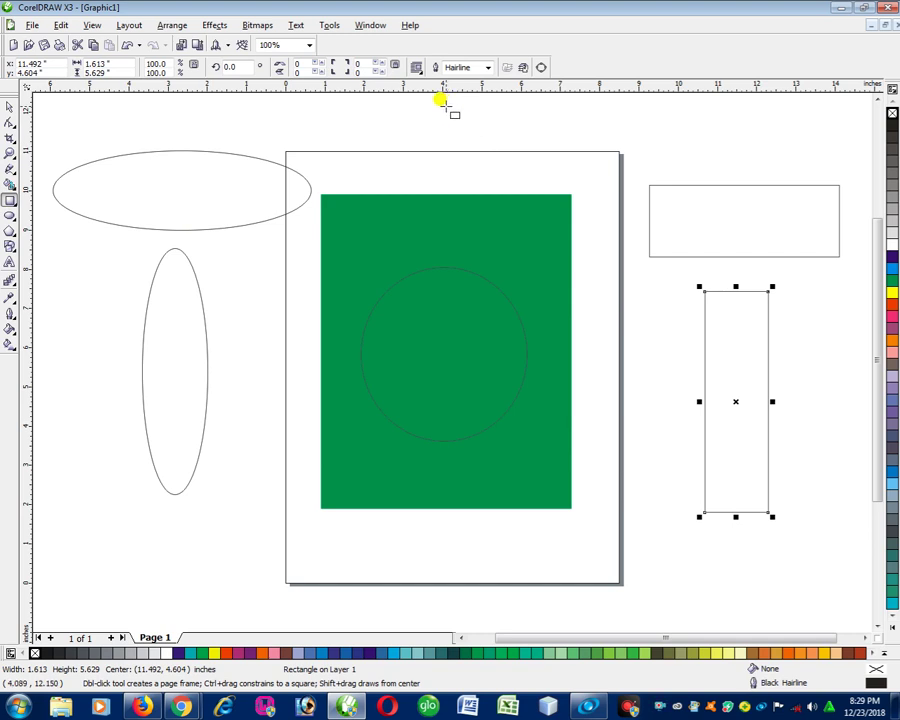
drag(440, 101, 592, 215)
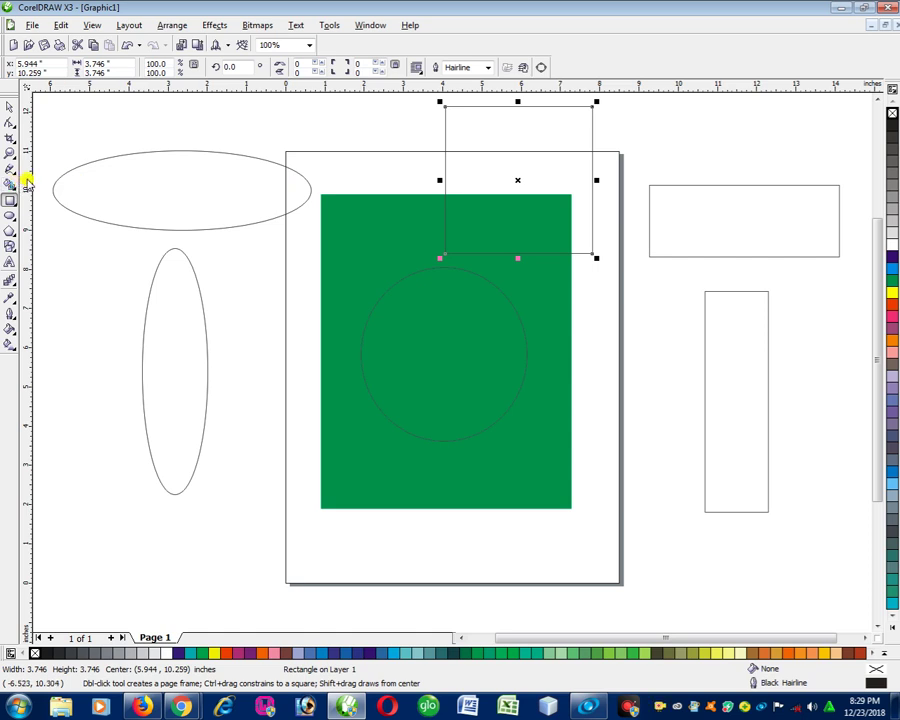
- Delete the three ellipses, the two unfilled rectangles and the square, keeping only the green rectangle
click(9, 106)
click(93, 168)
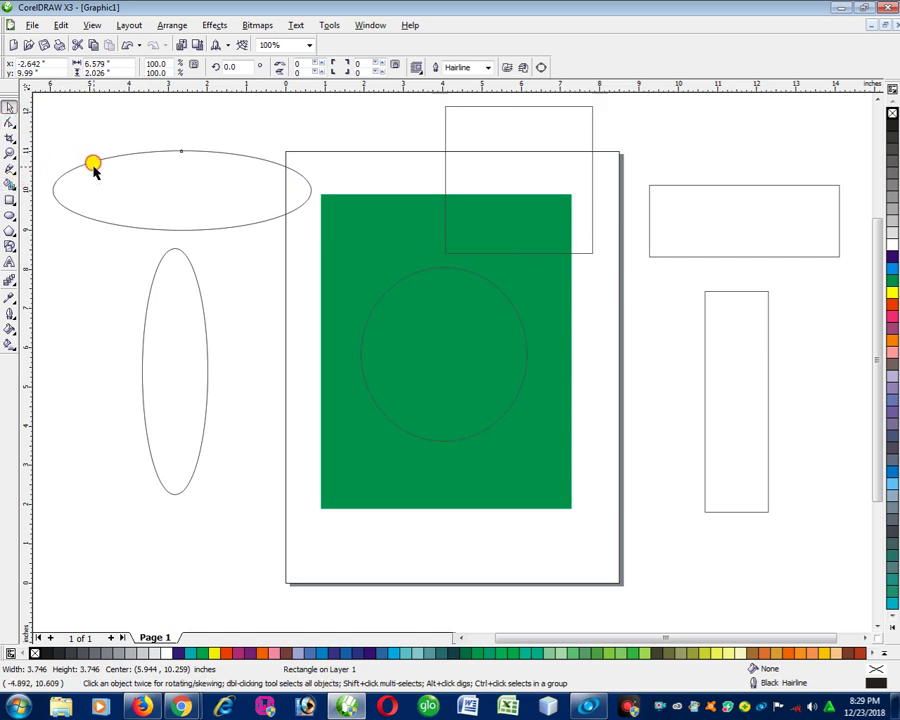
key(Delete)
click(499, 143)
key(Delete)
click(743, 215)
key(Delete)
click(735, 301)
key(Delete)
click(205, 325)
key(Delete)
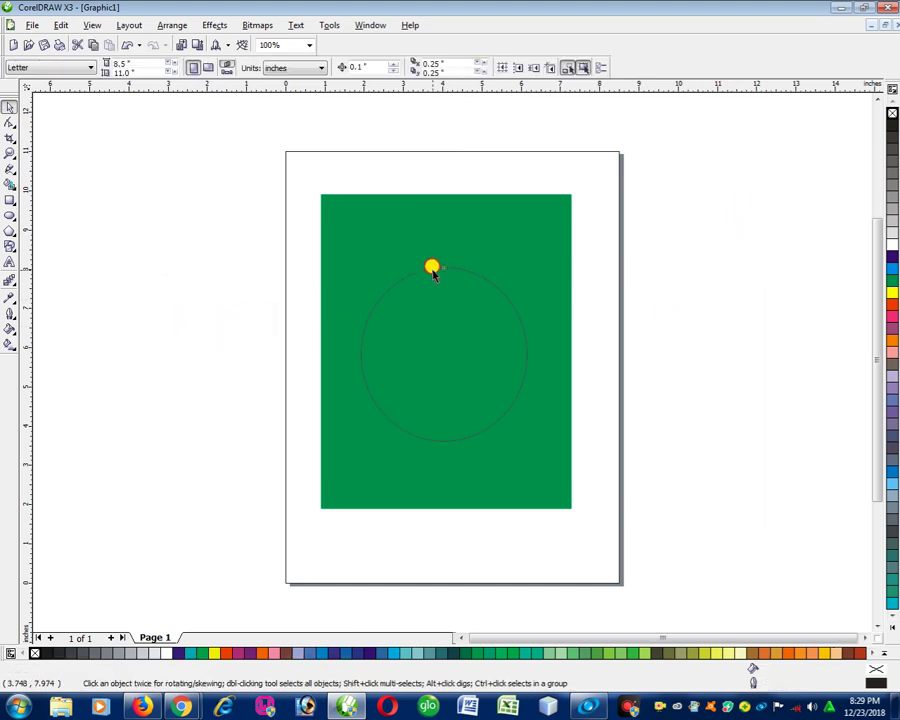
click(432, 270)
key(Delete)
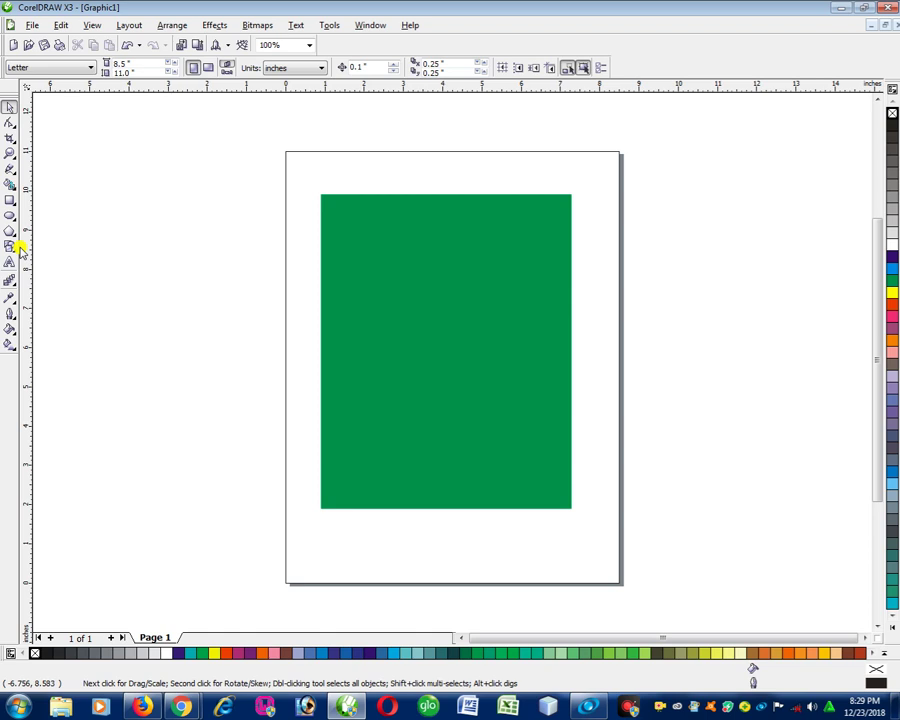
- Draw a perfect circle about 4.4 inches in diameter on the green rectangle and move it slightly up and left
click(10, 215)
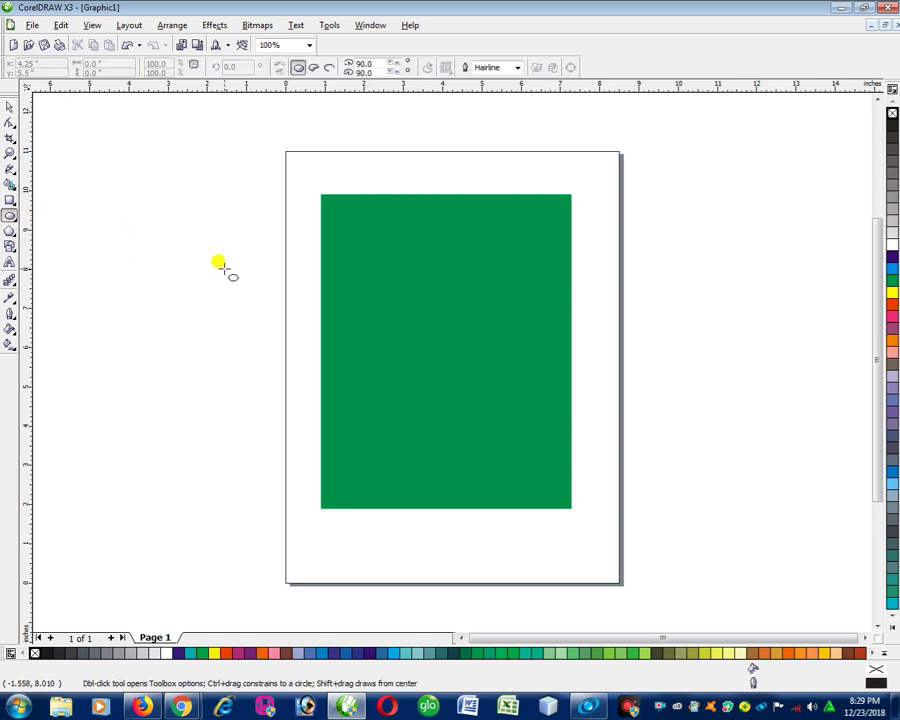
drag(371, 265, 530, 430)
key(space)
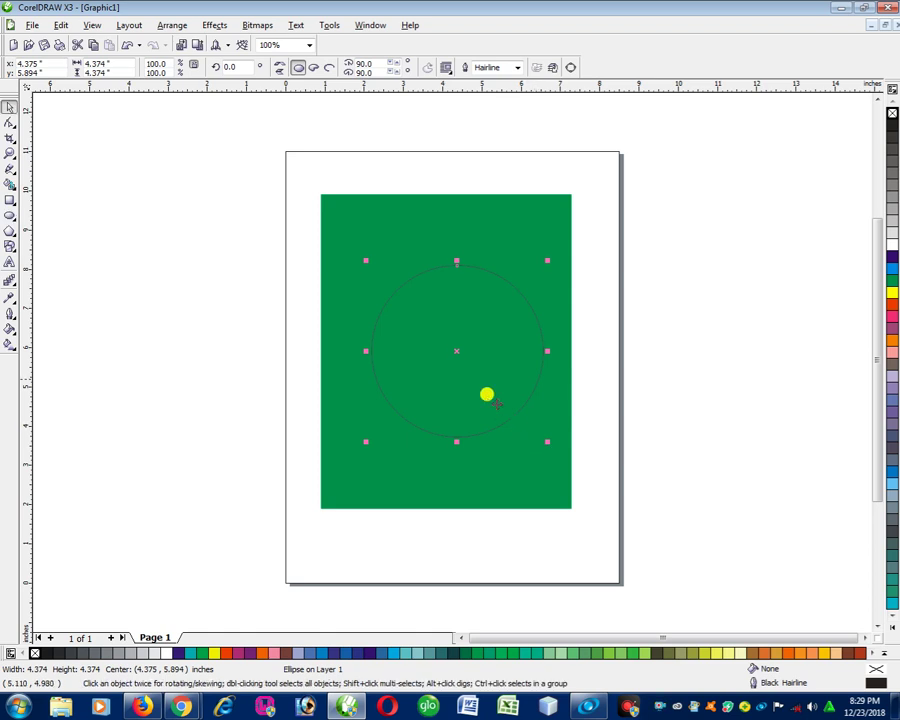
drag(456, 350, 442, 328)
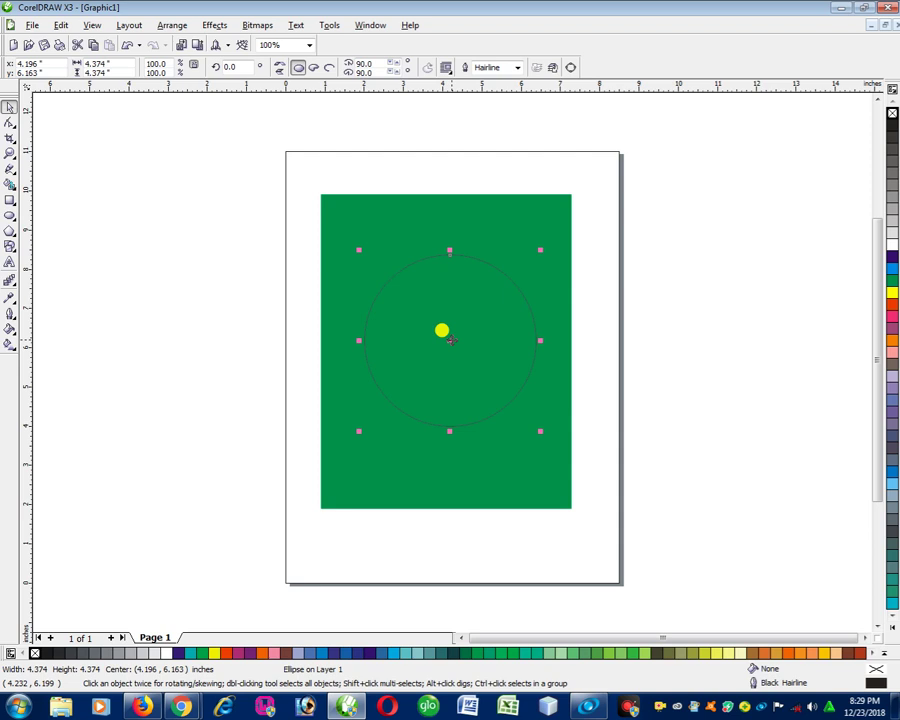
- Set the circle's outline to 8 pt and color it white
click(517, 68)
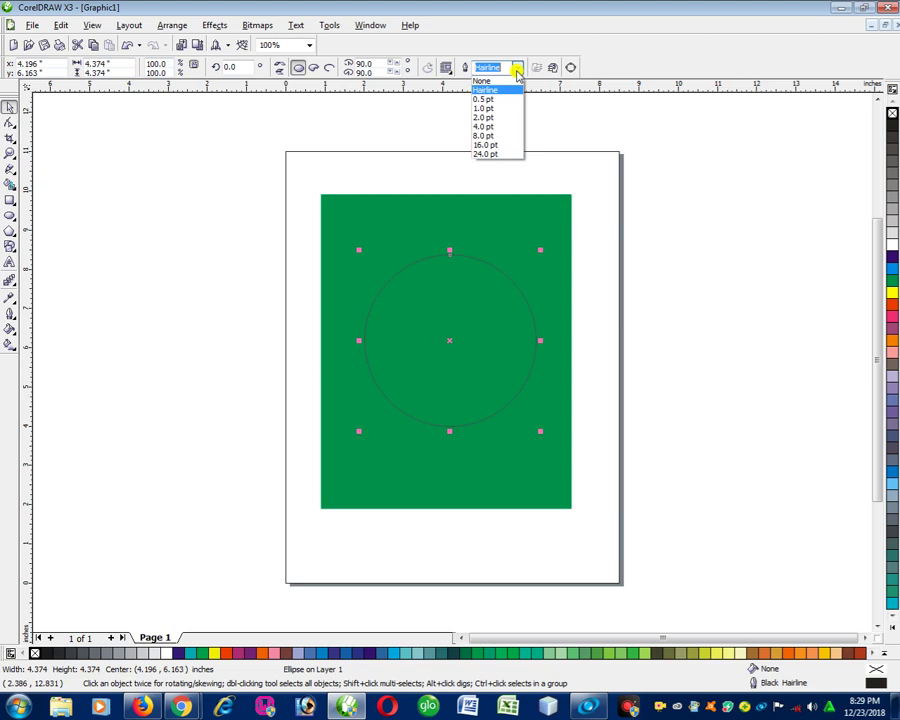
click(486, 126)
click(516, 67)
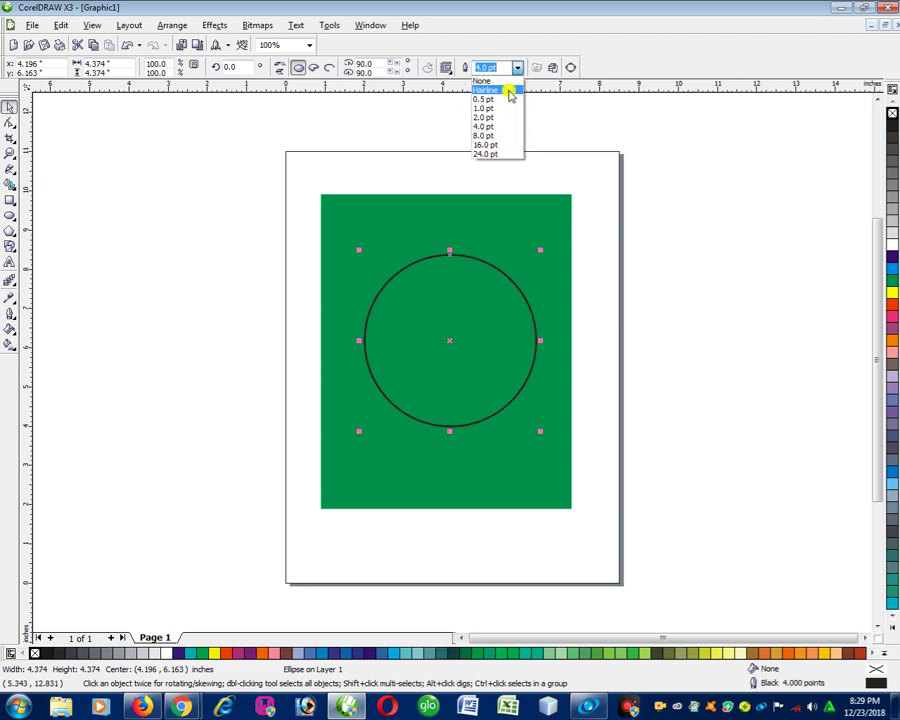
click(487, 136)
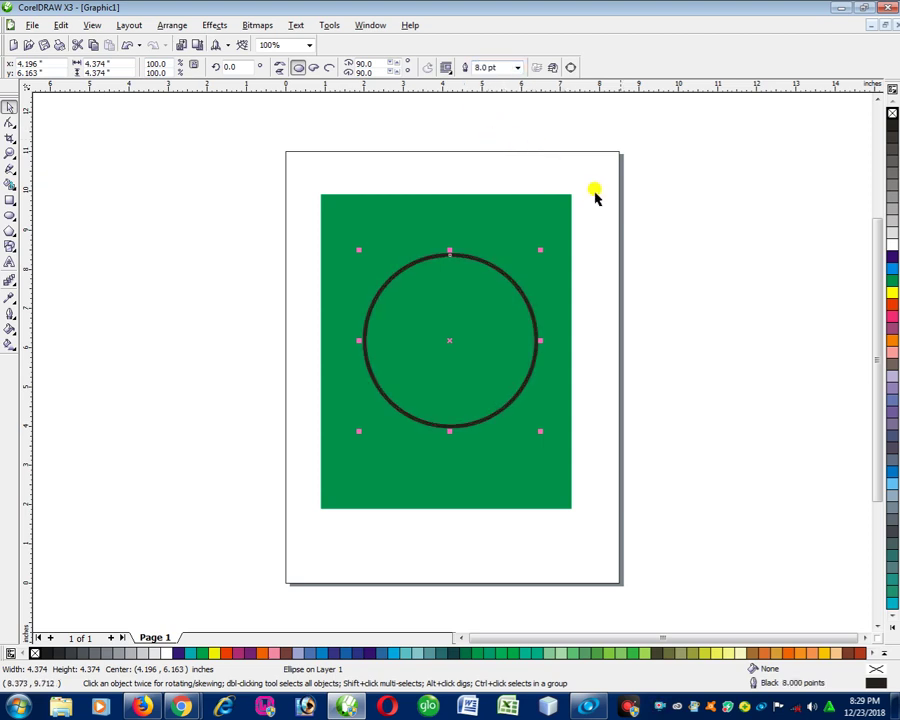
right_click(891, 244)
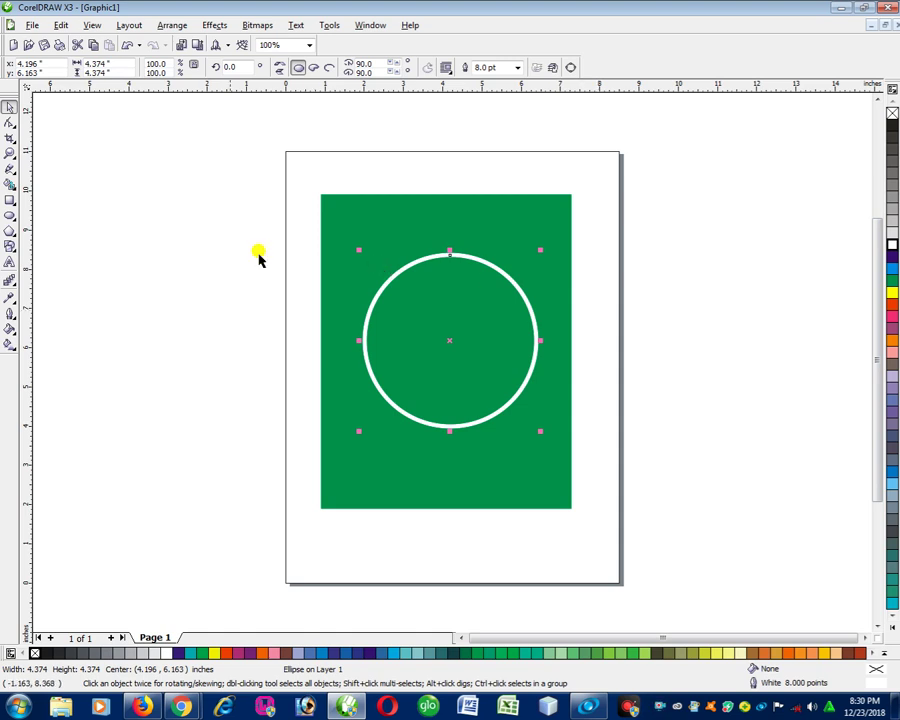
- Give the circle a two-color radial fountain fill from green to white, with a center offset of 22% horizontal and 25% vertical
click(10, 334)
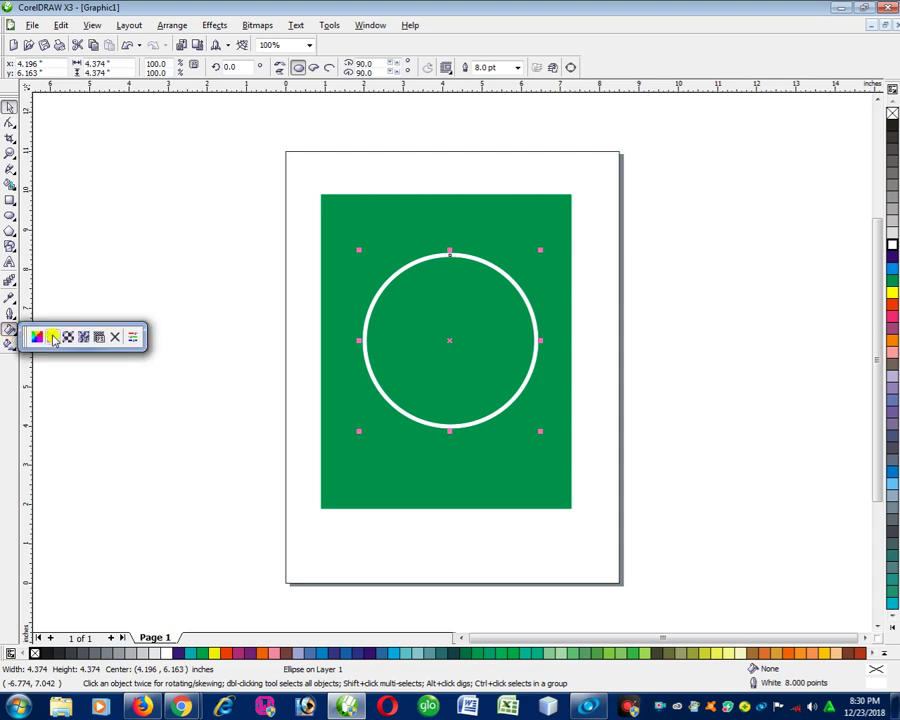
click(52, 337)
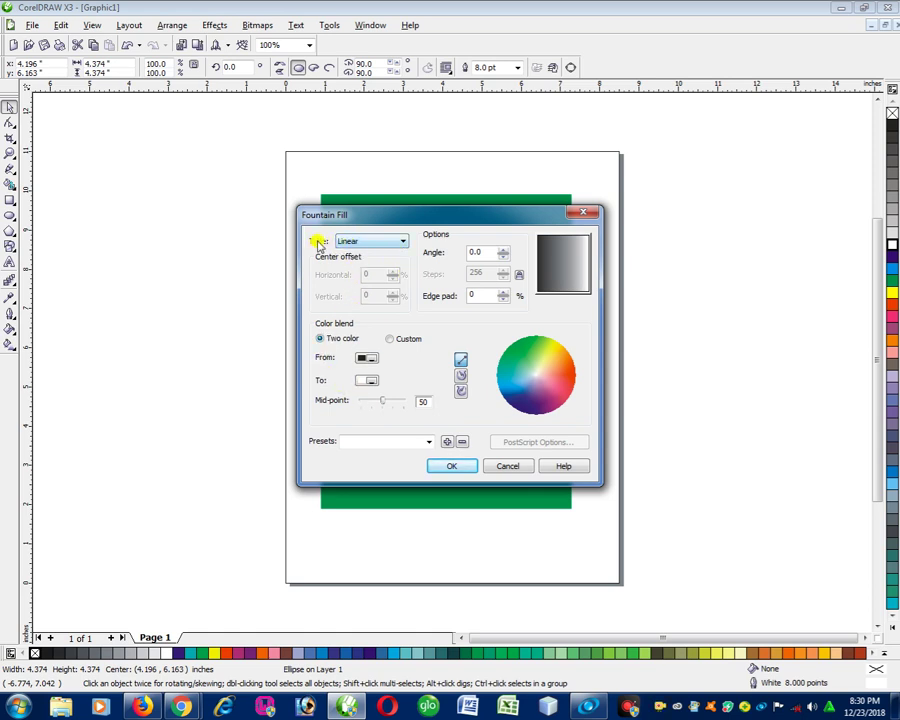
click(368, 241)
click(352, 263)
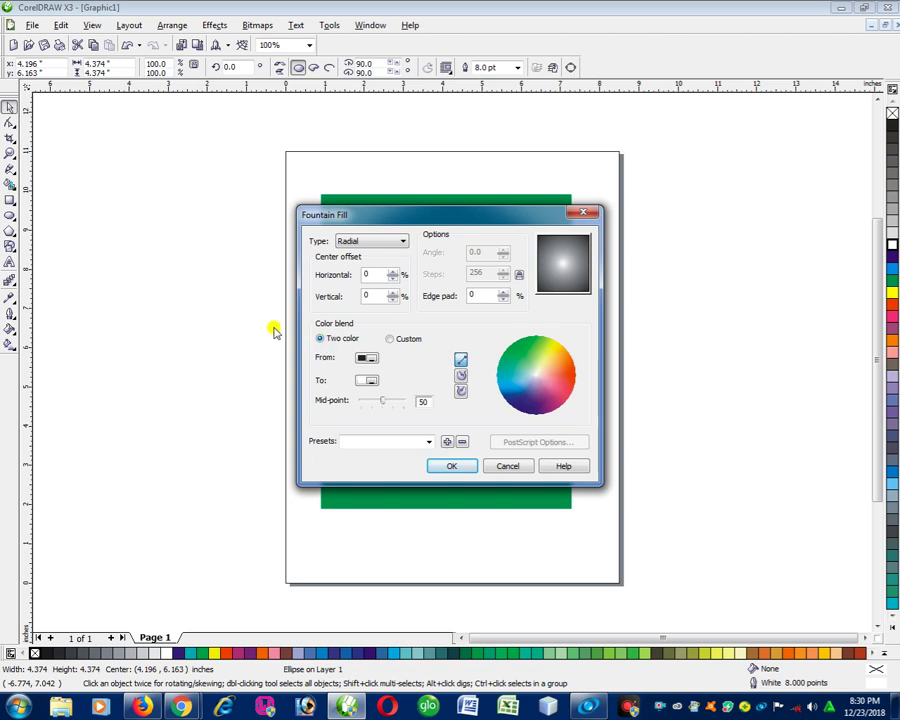
click(368, 359)
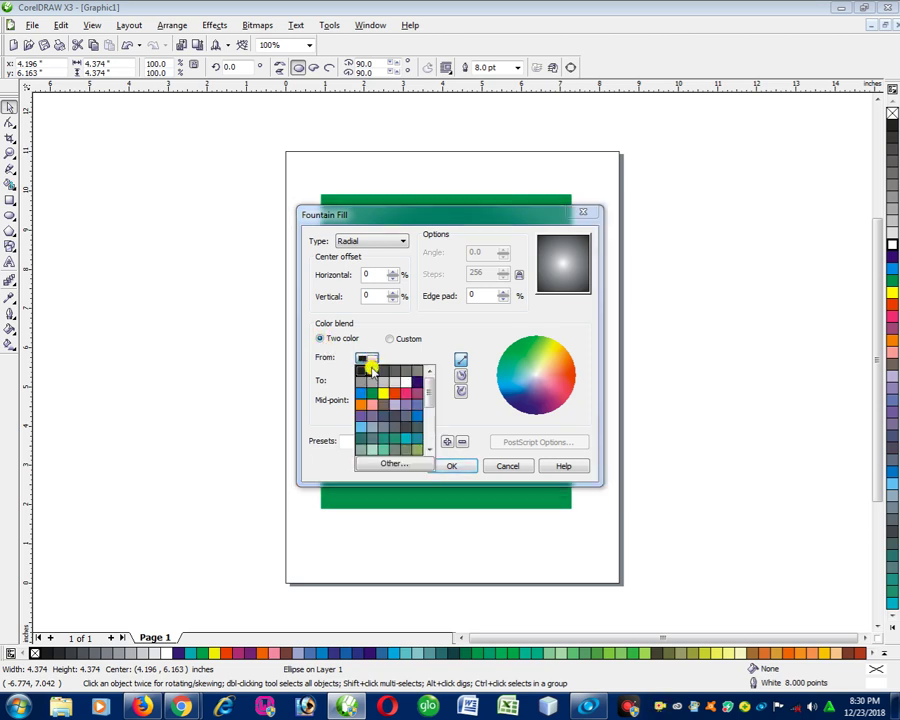
click(372, 398)
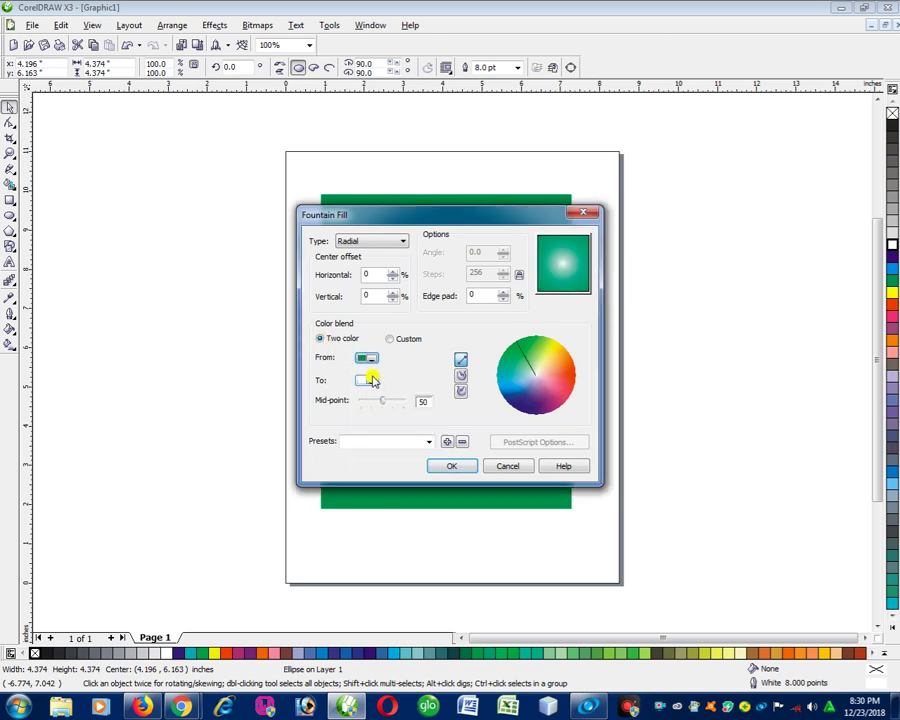
click(368, 381)
click(403, 392)
drag(578, 244, 575, 248)
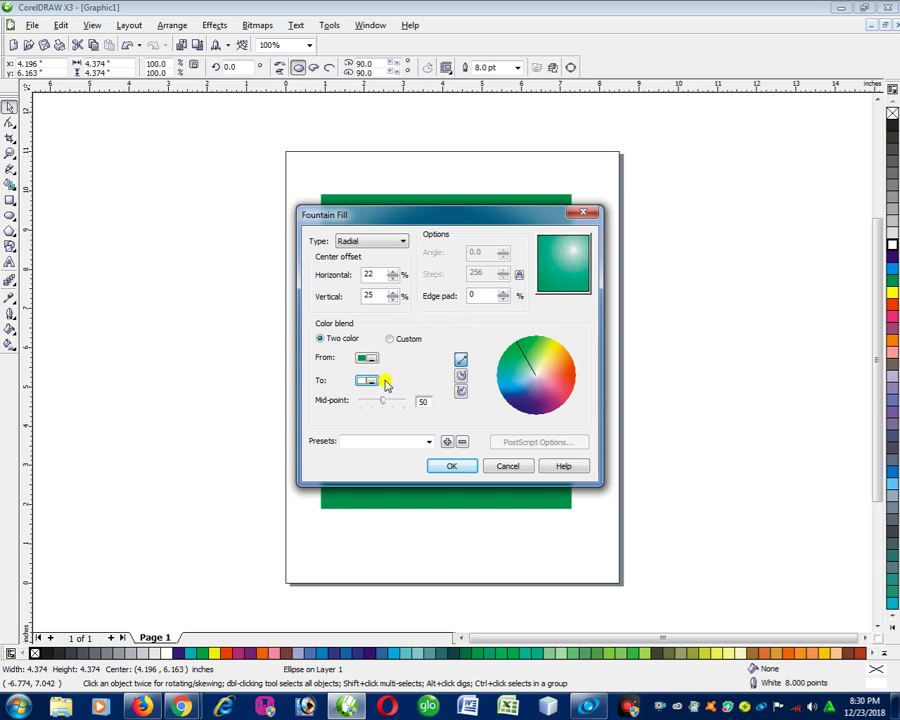
click(460, 465)
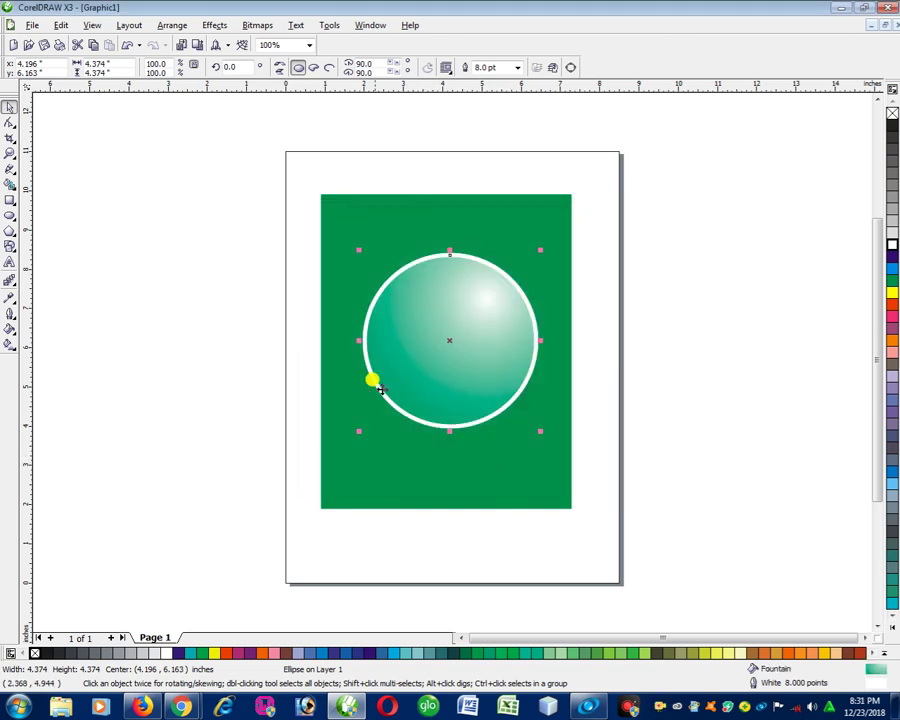
- Set the mid-point of the circle's fountain fill to 70
click(10, 329)
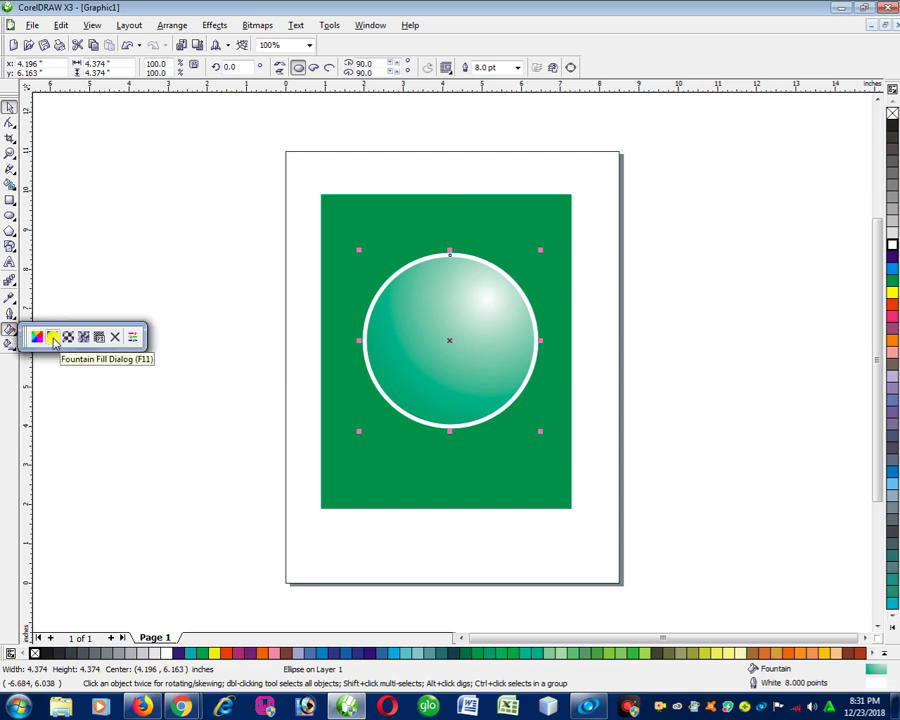
click(52, 338)
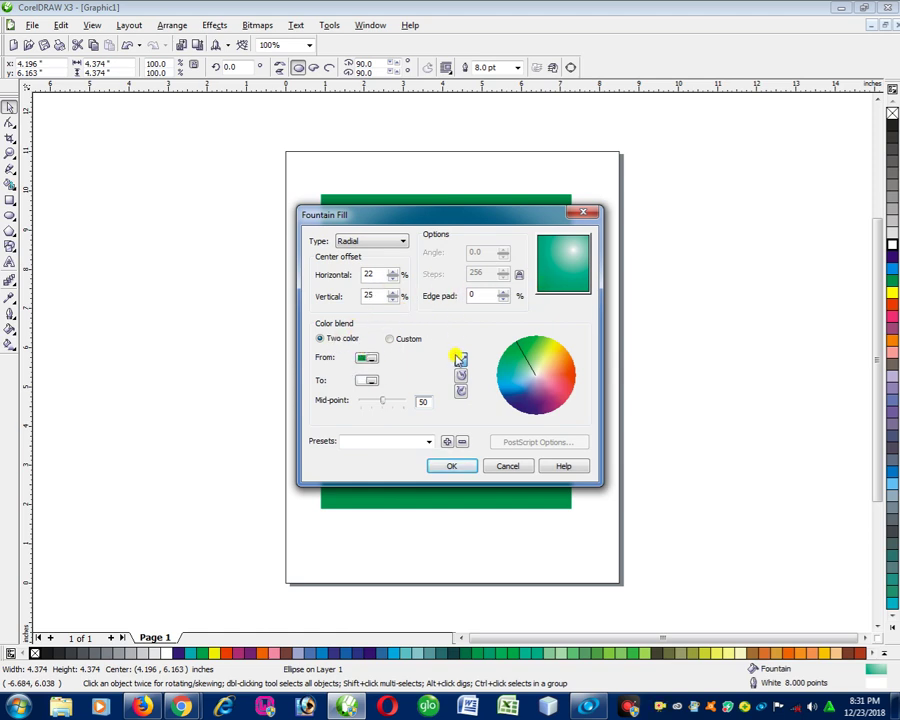
mouse_move(382, 403)
mouse_down()
mouse_move(373, 402)
mouse_move(391, 403)
mouse_up()
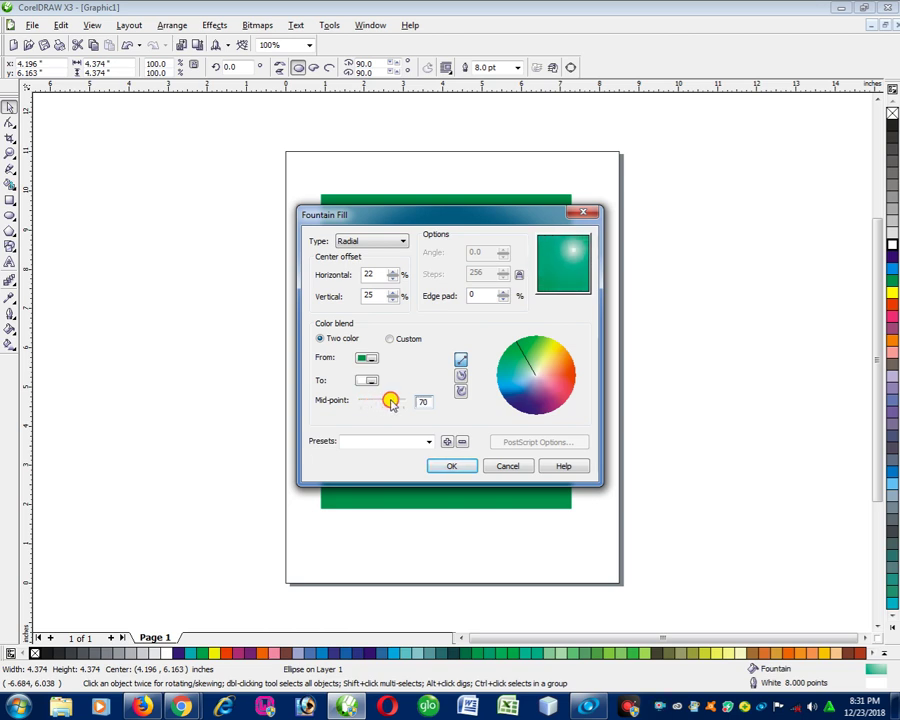
click(464, 464)
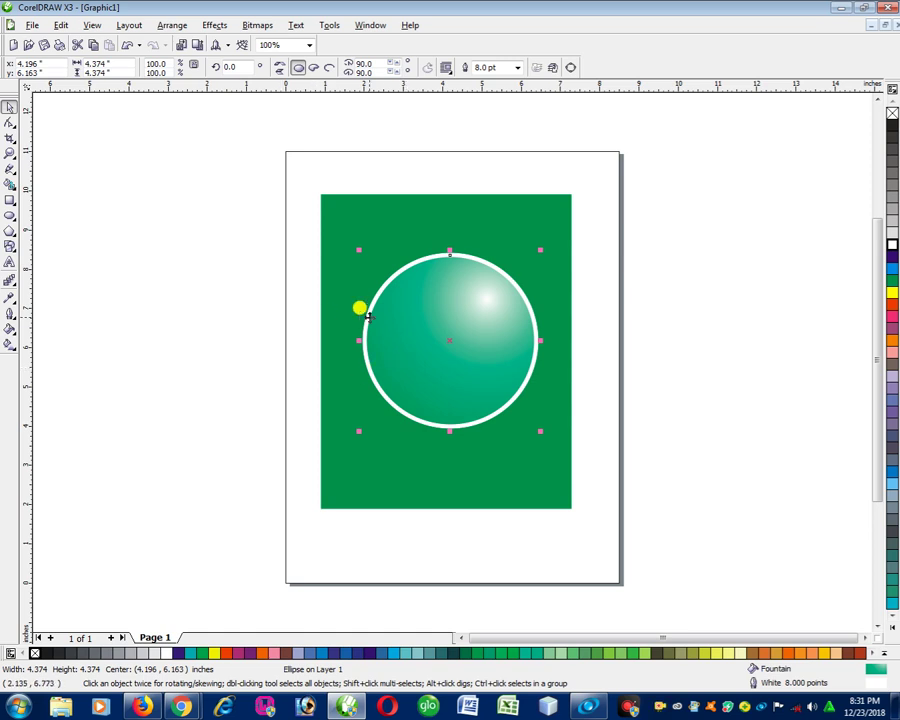
- Try a darker green (C92 M46 Y96 K15) as the starting color of the circle's fountain fill, and undo the change
click(9, 329)
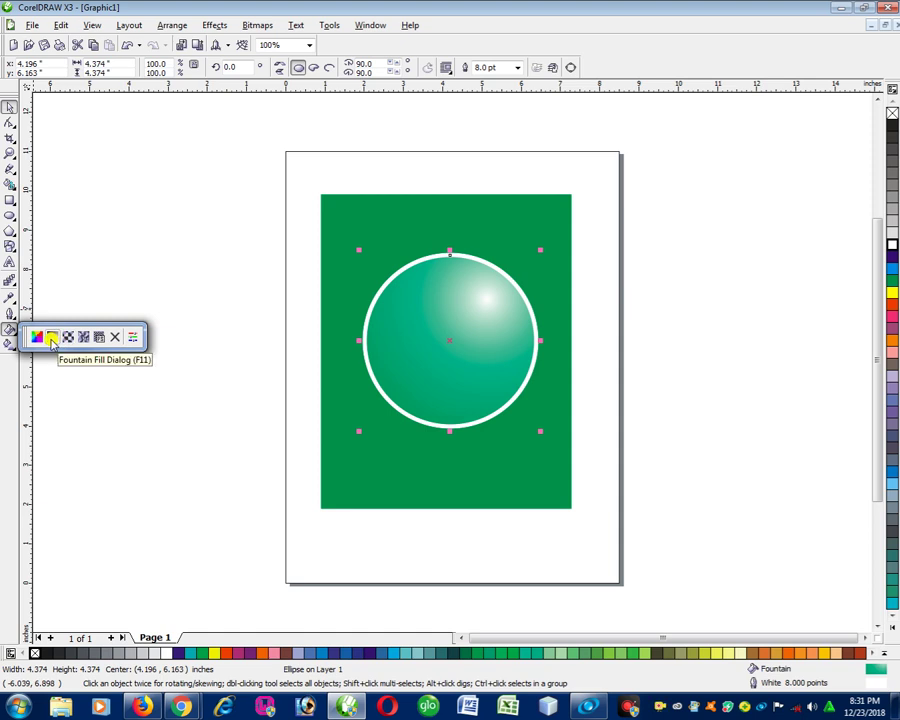
click(52, 339)
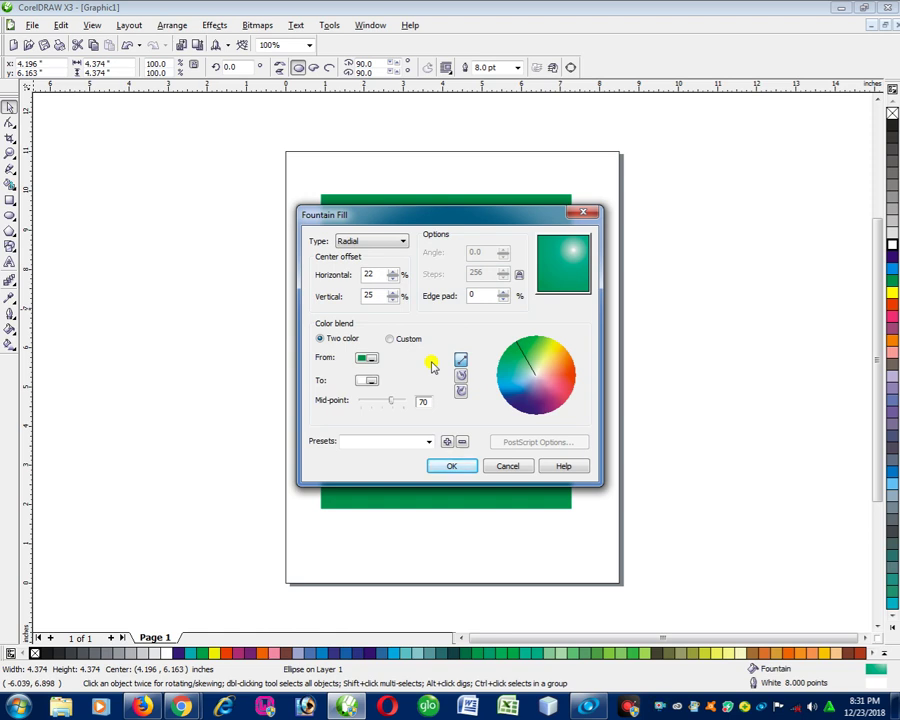
click(370, 360)
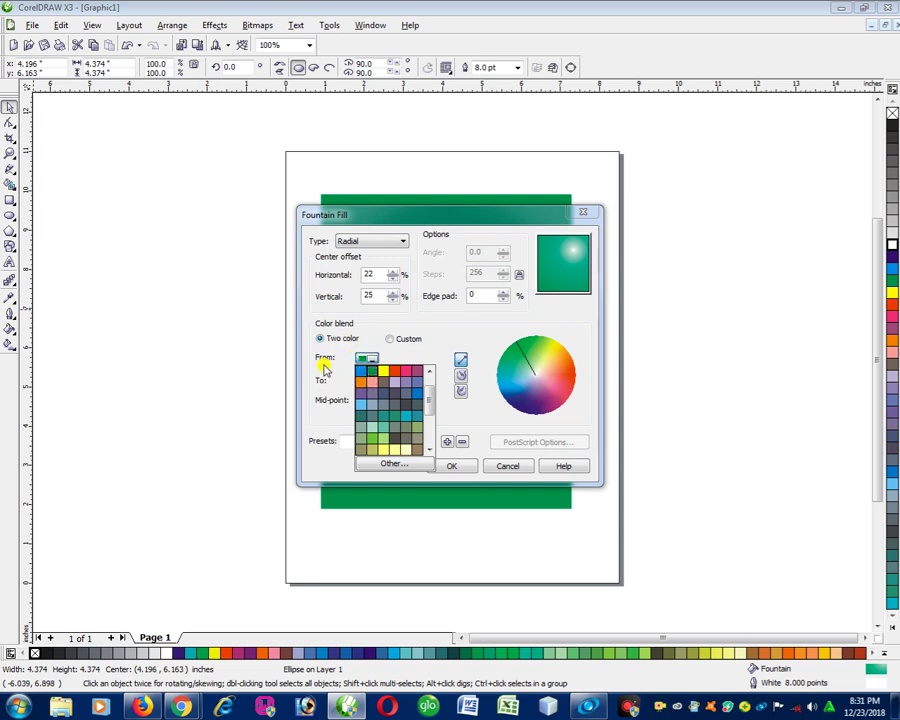
click(398, 465)
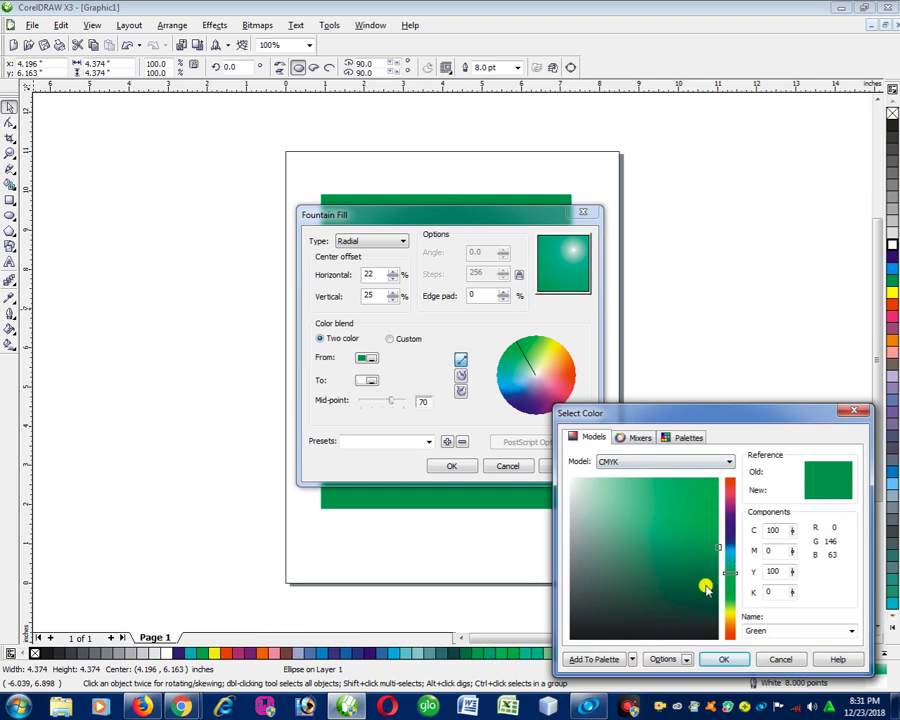
click(706, 589)
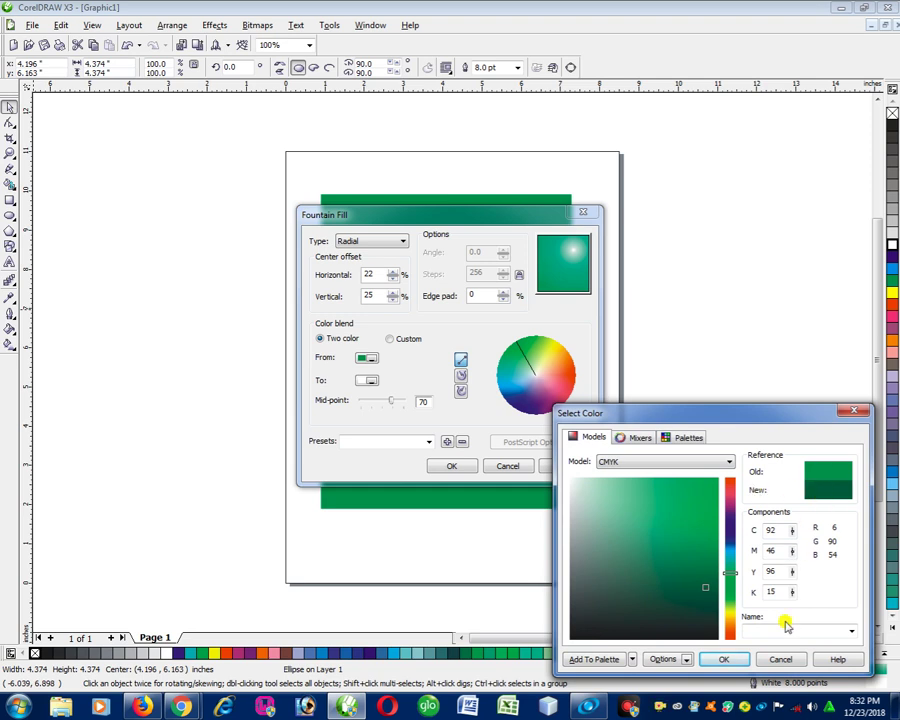
click(724, 662)
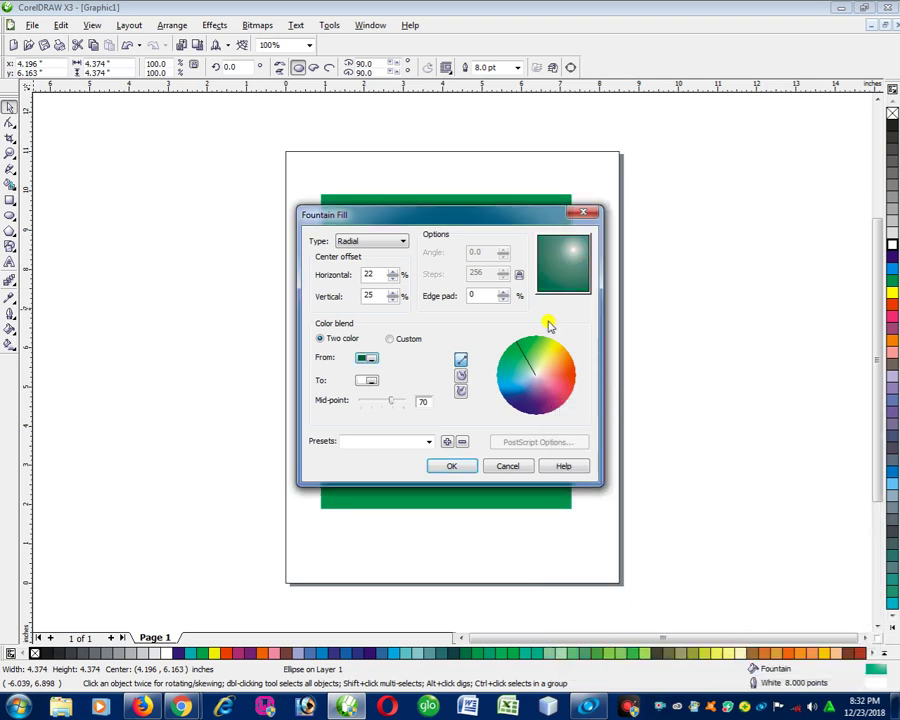
click(455, 465)
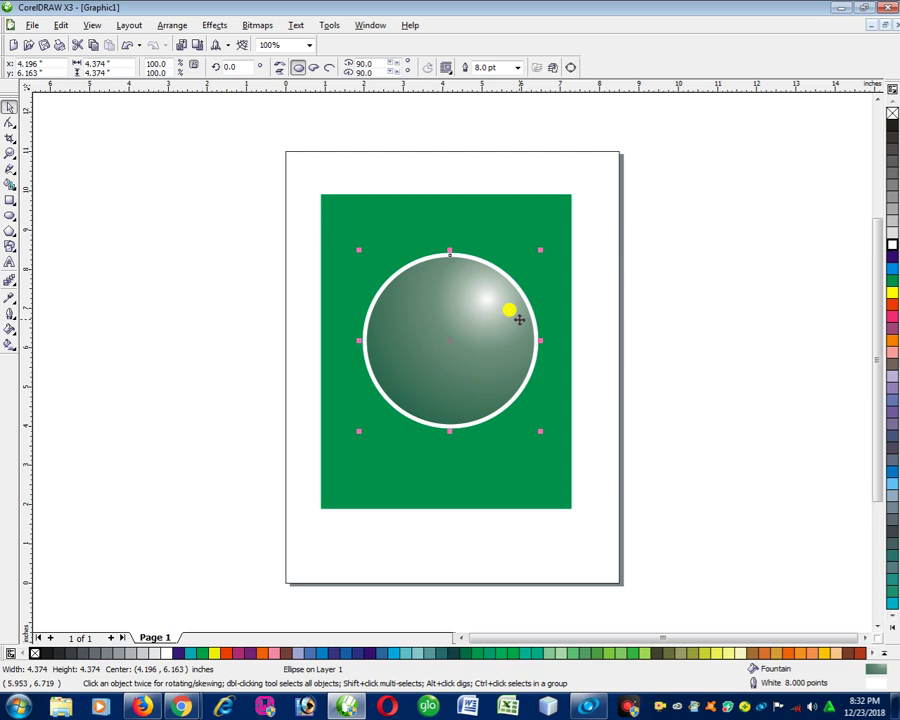
key(ctrl+z)
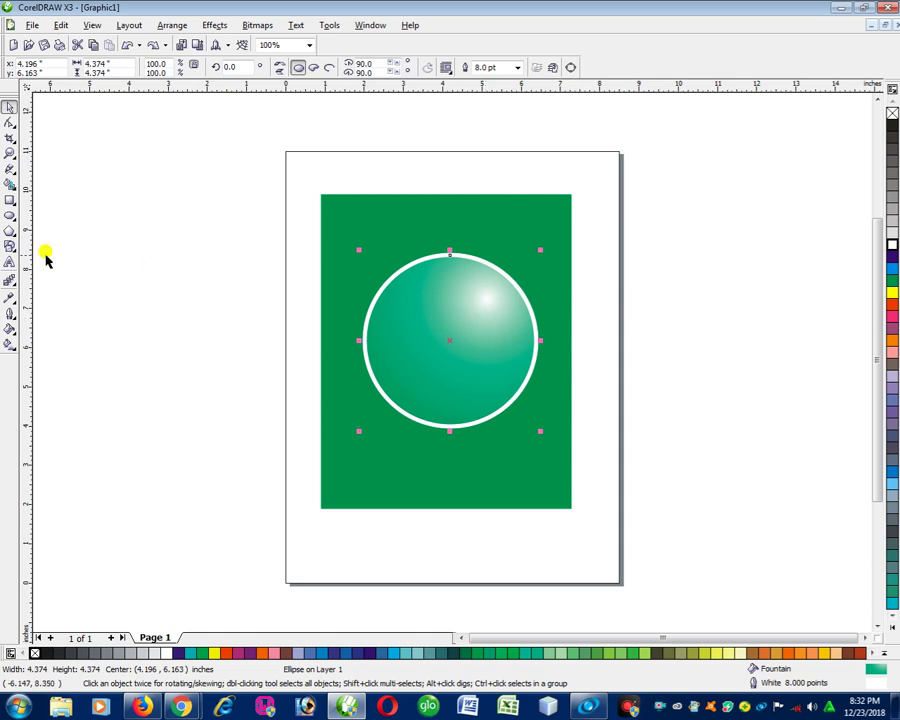
- Add the artistic text "glo", enlarge it to about 106 pt and place it on the circle
click(8, 261)
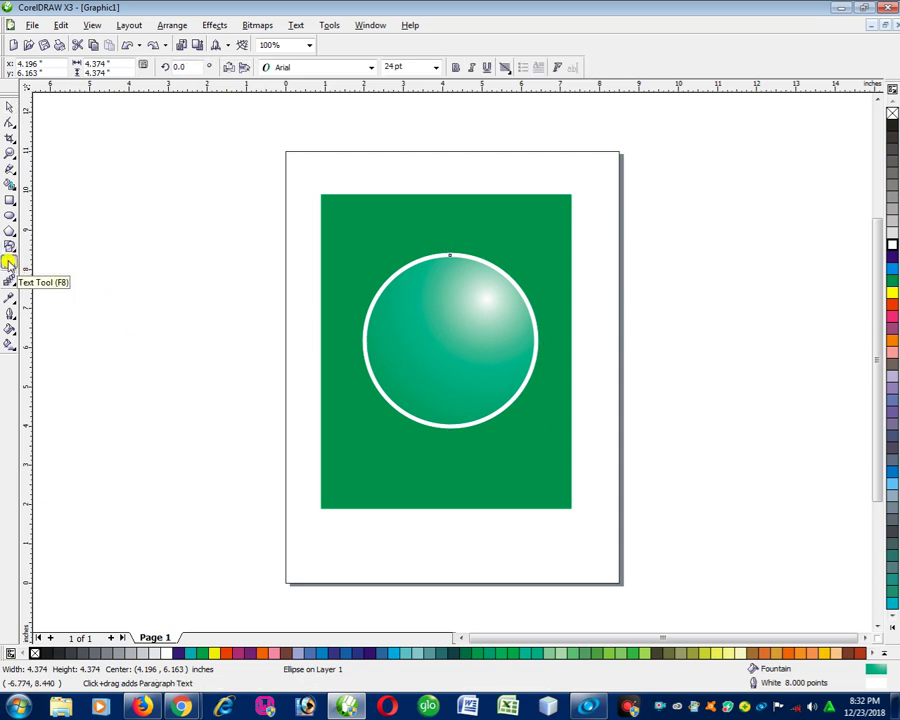
click(264, 340)
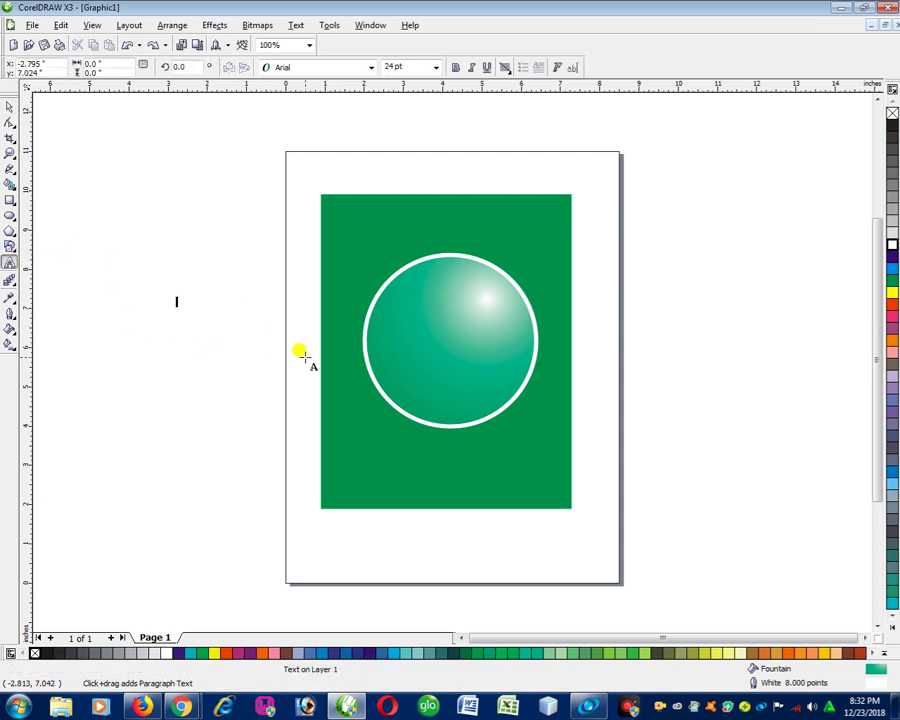
text(glo)
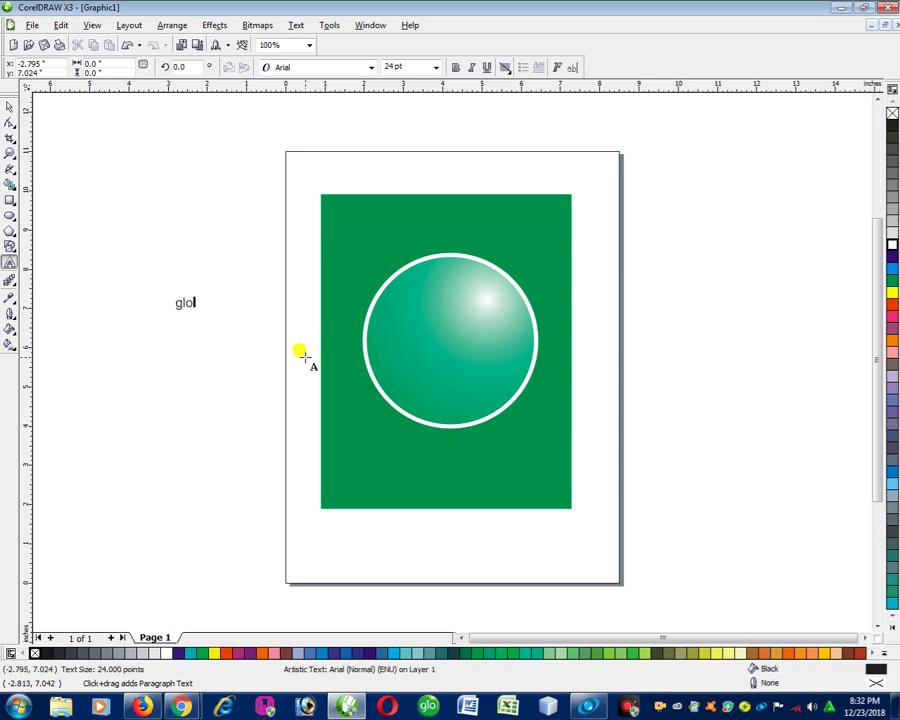
key(ctrl+space)
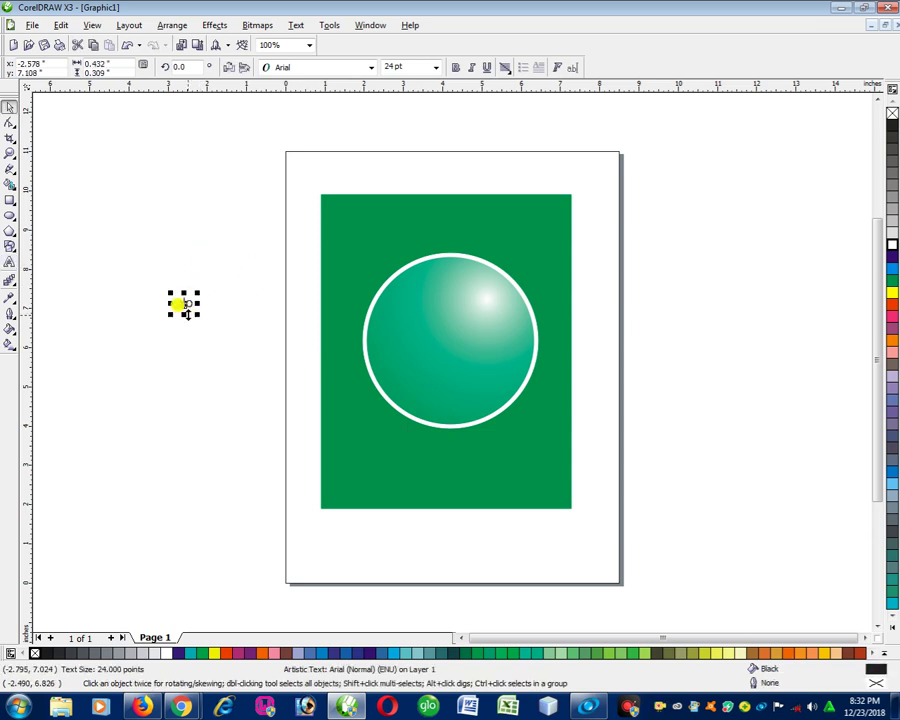
drag(197, 313, 445, 354)
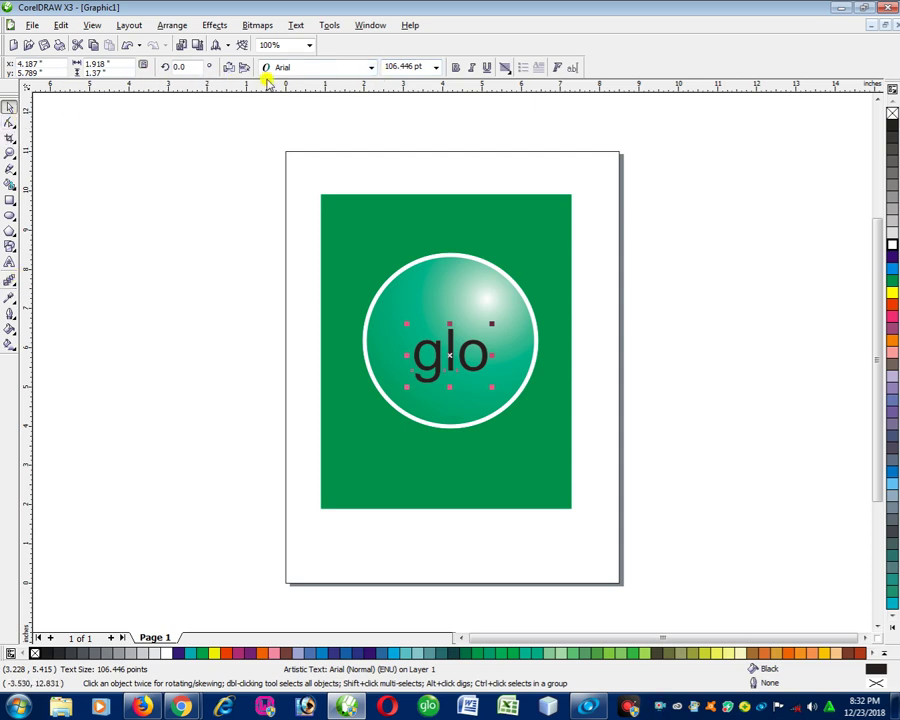
- Undock the text property bar as a floating window and dock it back in its original place
drag(4, 66, 92, 140)
drag(175, 125, 12, 52)
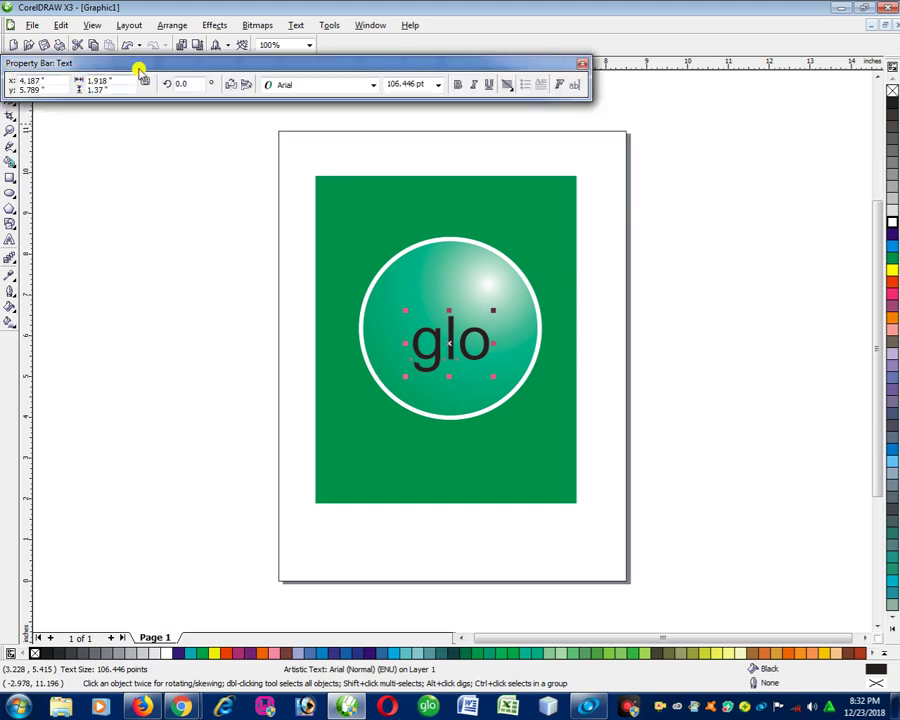
double_click(136, 64)
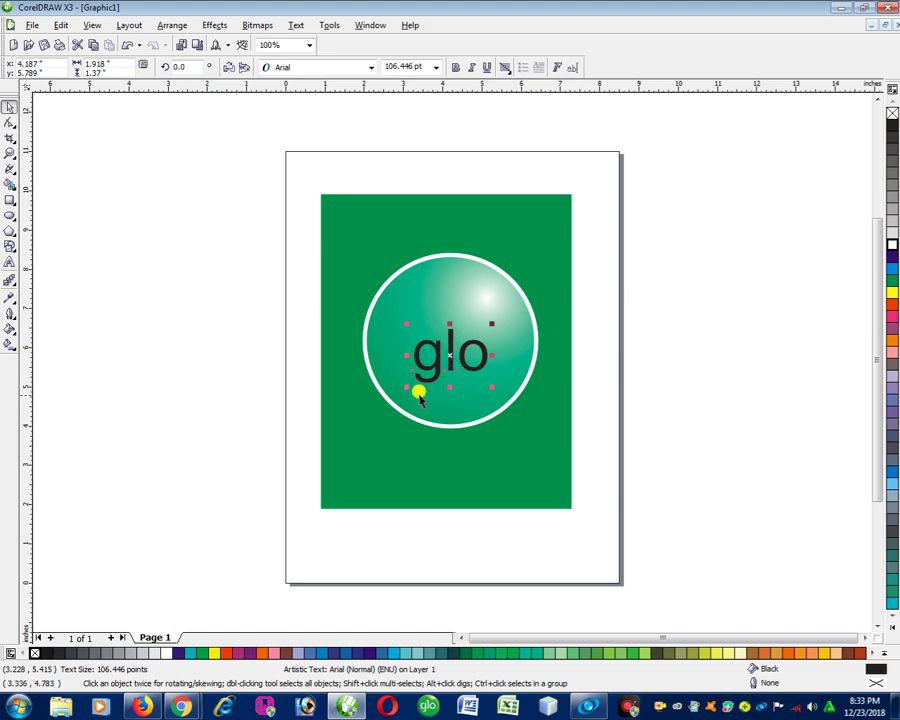
- Make the "glo" text bold and scale it proportionally to about 112 pt
click(457, 68)
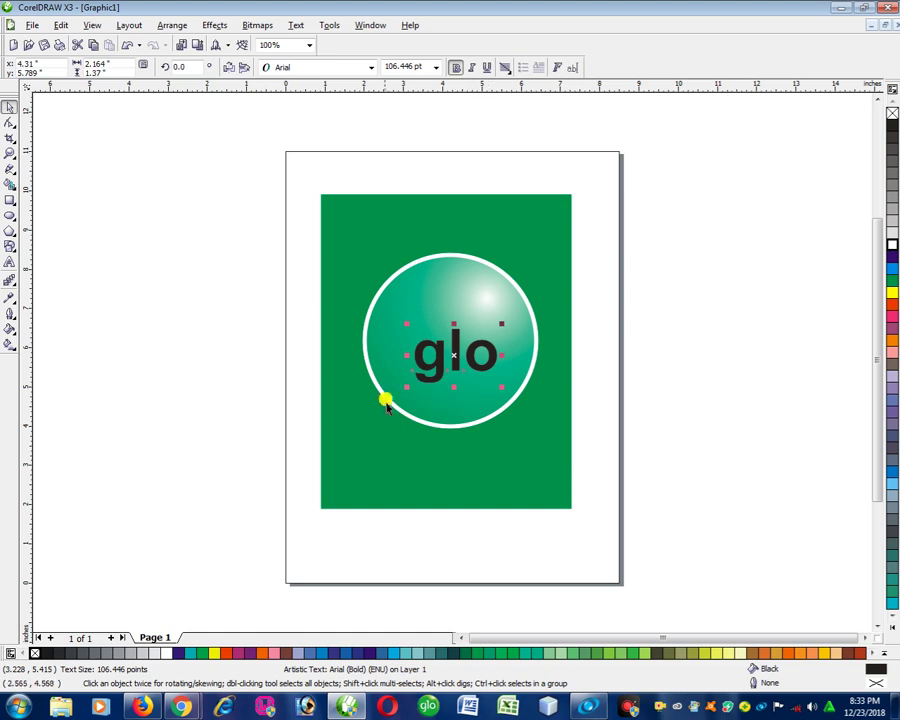
drag(398, 377, 323, 349)
key(ctrl+z)
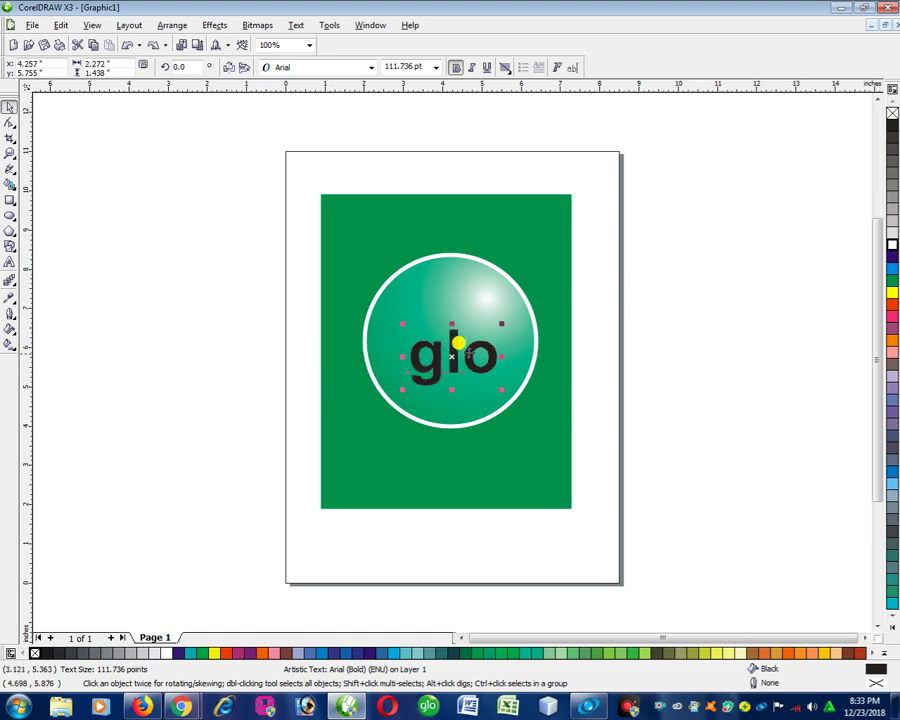
- Try stretching the "glo" text sideways, upward and downward, undoing each distortion
drag(500, 356, 594, 370)
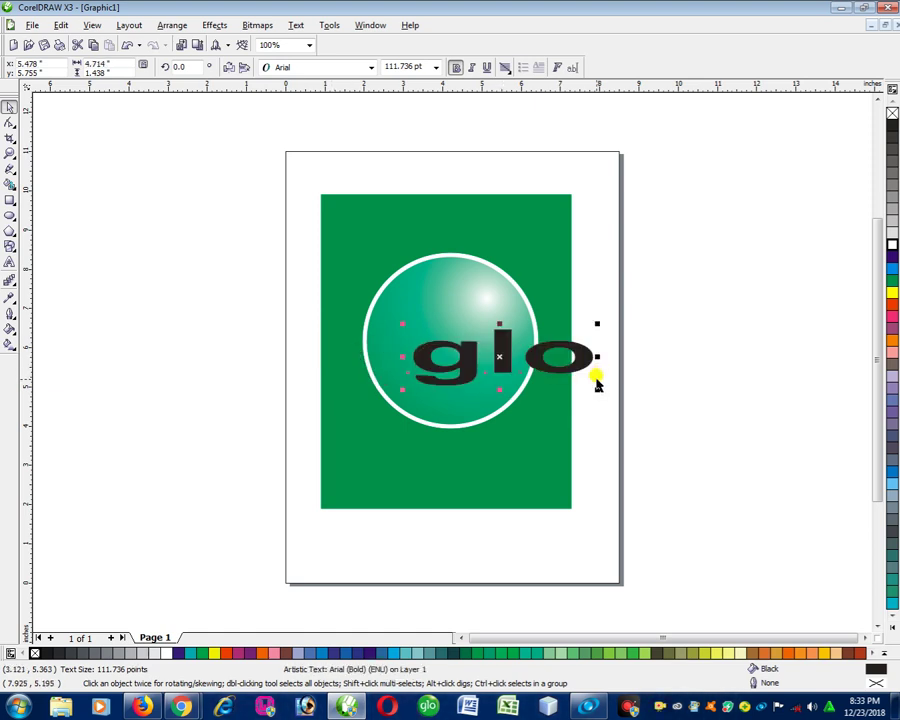
key(ctrl+z)
drag(443, 313, 447, 268)
key(ctrl+z)
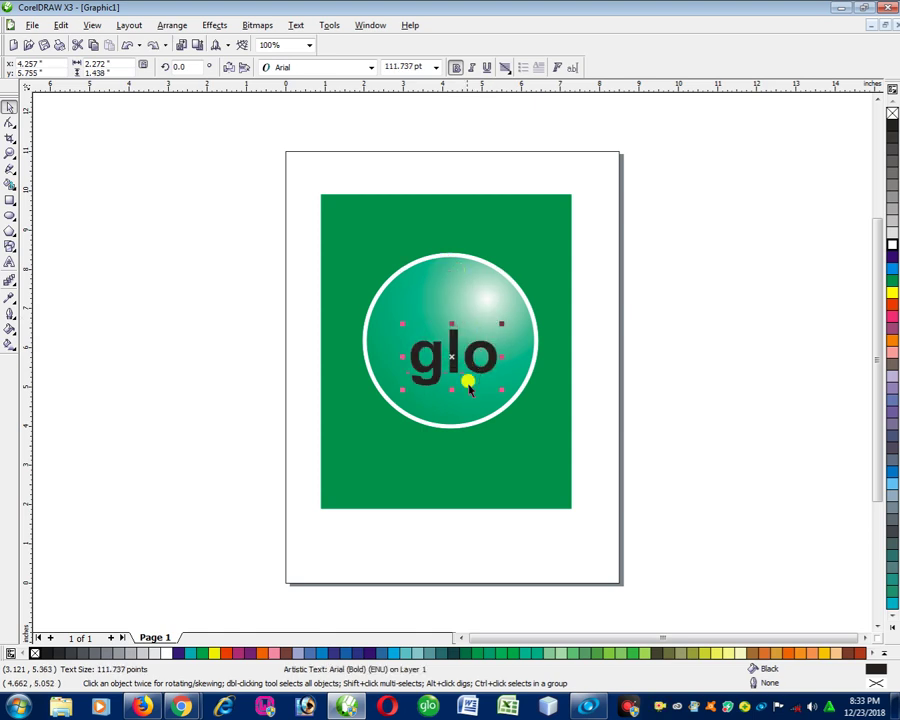
drag(444, 388, 441, 436)
key(ctrl+z)
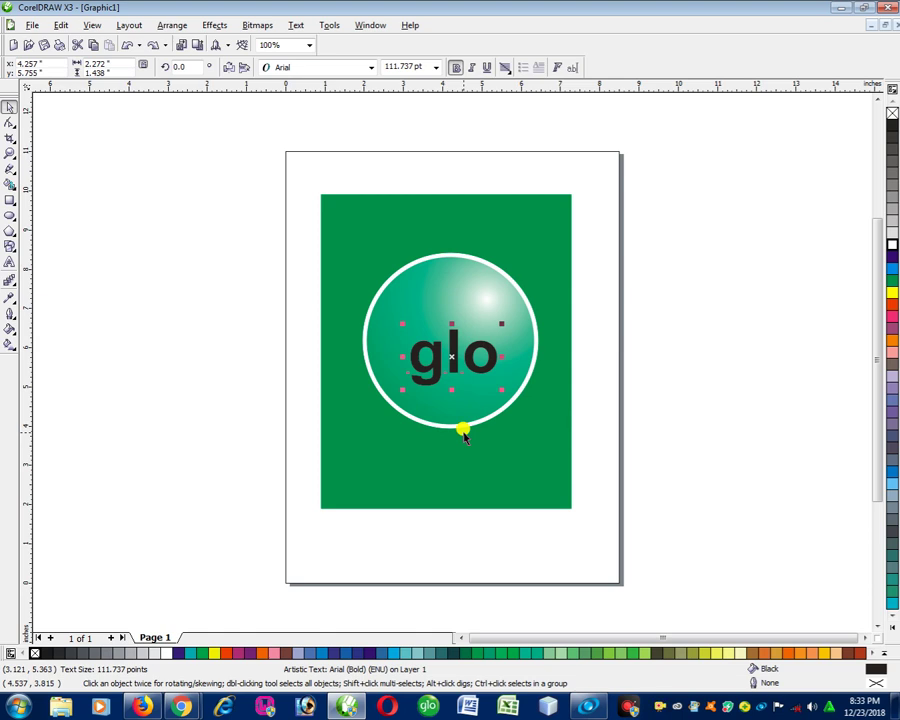
- Scale the "glo" text proportionally to about 145 pt
mouse_move(497, 381)
mouse_down()
mouse_move(595, 442)
mouse_move(490, 383)
mouse_up()
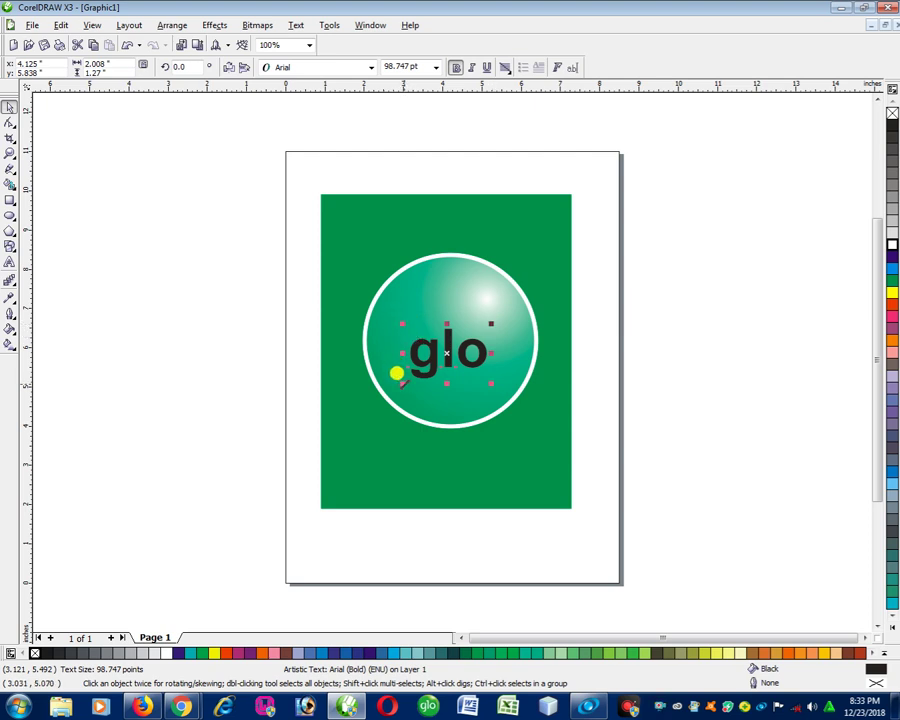
drag(491, 323, 520, 304)
mouse_move(401, 382)
mouse_down()
mouse_move(392, 378)
mouse_move(396, 387)
mouse_up()
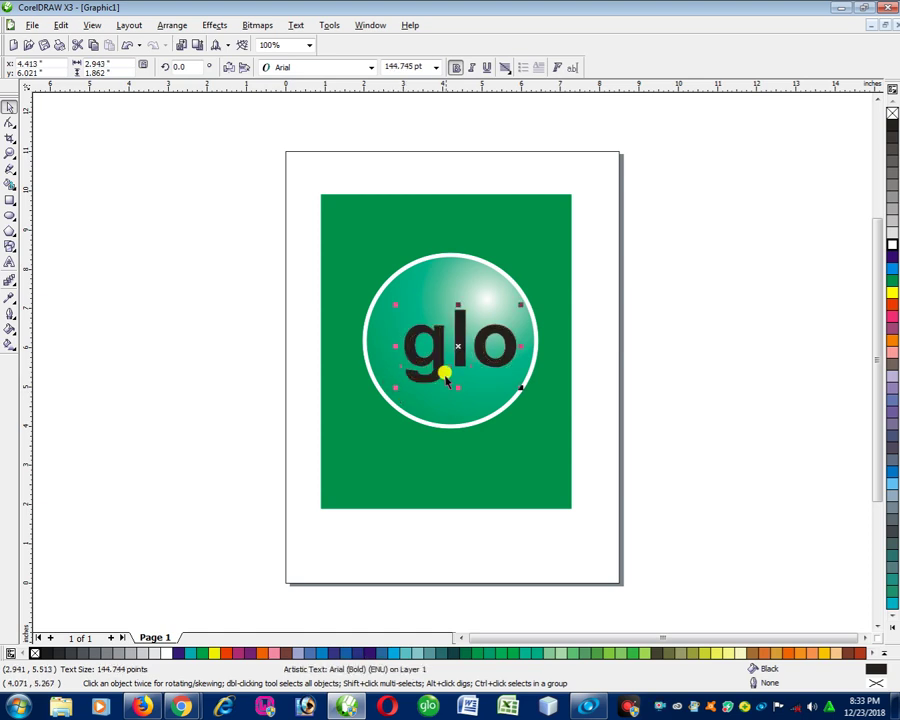
- Center the "glo" text inside the circle and fill it with white
drag(460, 345, 456, 357)
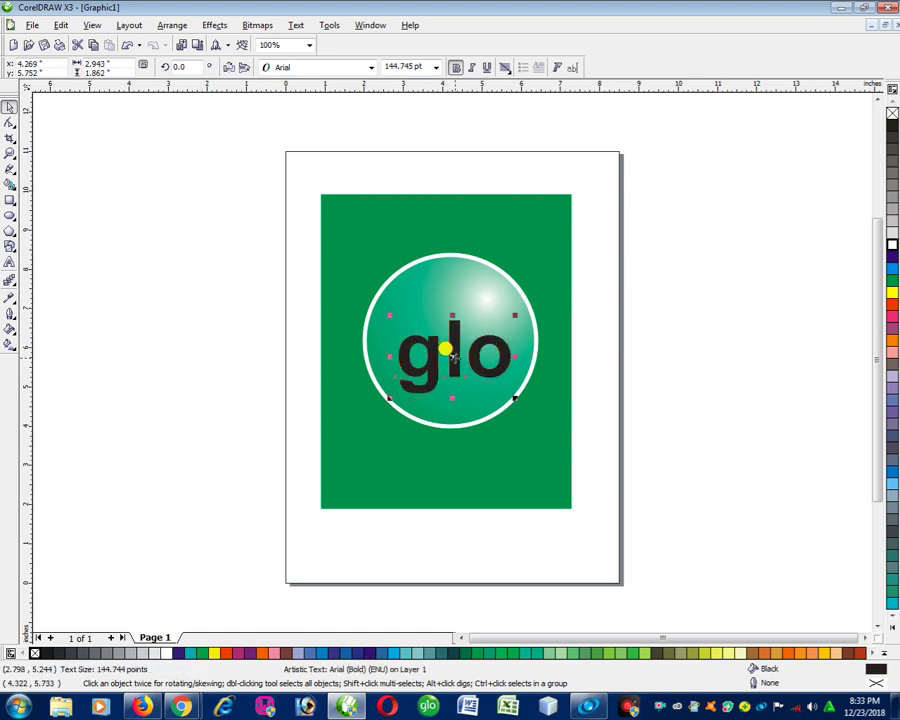
click(891, 246)
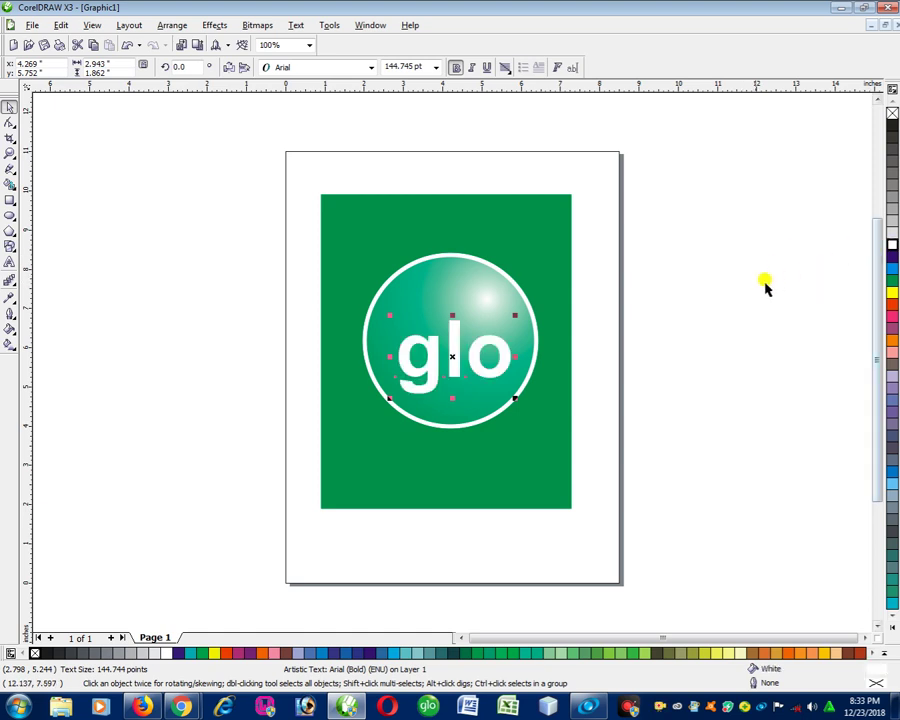
- Draw a narrow rectangle about 0.17 by 0.64 inches over the upper joint between the bowl and stem of the "g"
click(612, 353)
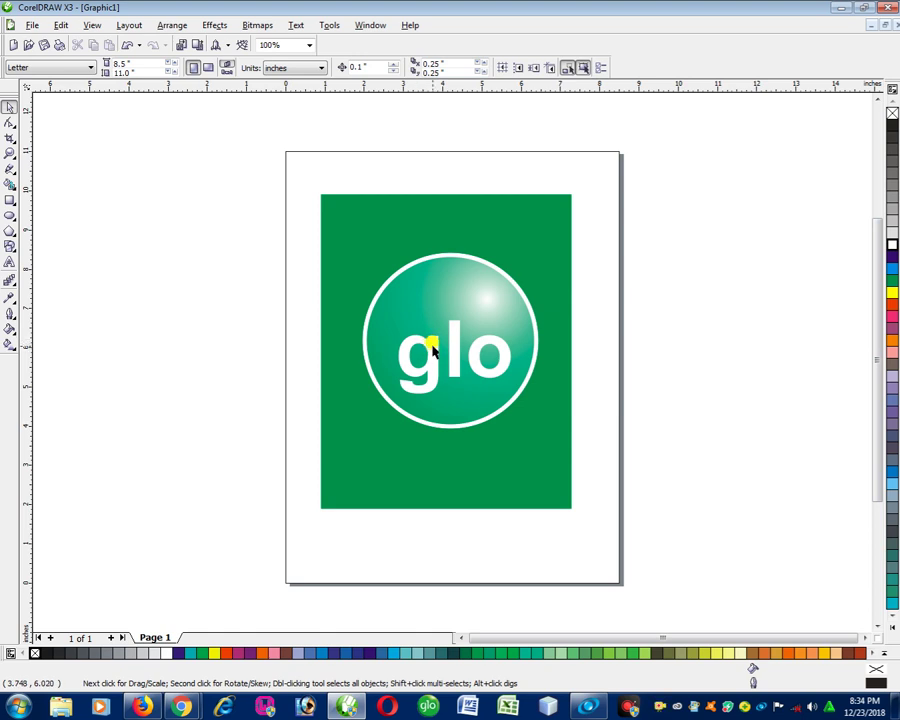
scroll(433, 352, up, 2)
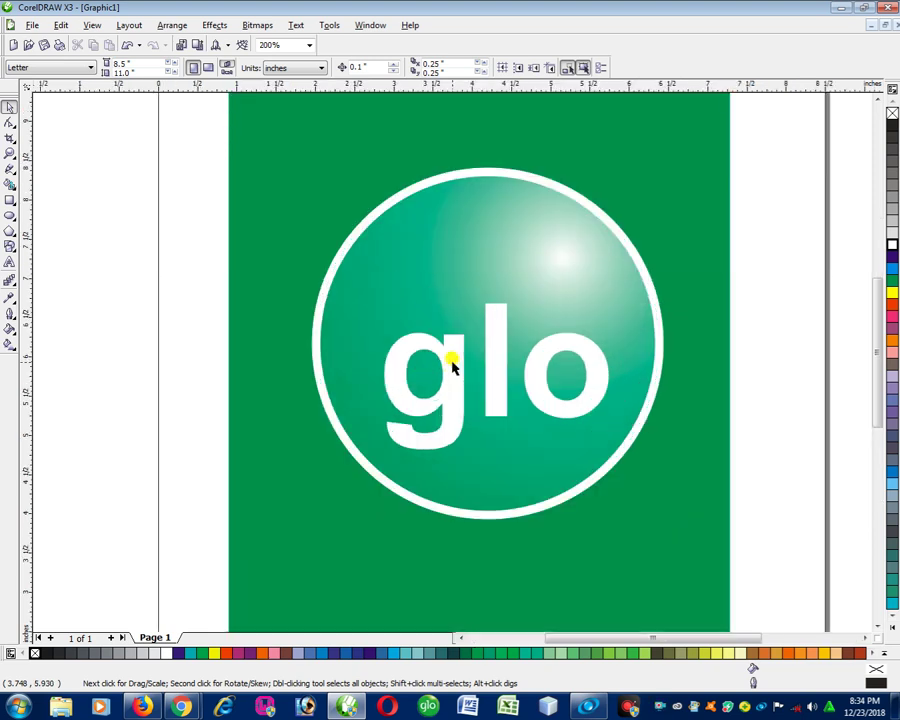
click(8, 199)
drag(405, 283, 430, 373)
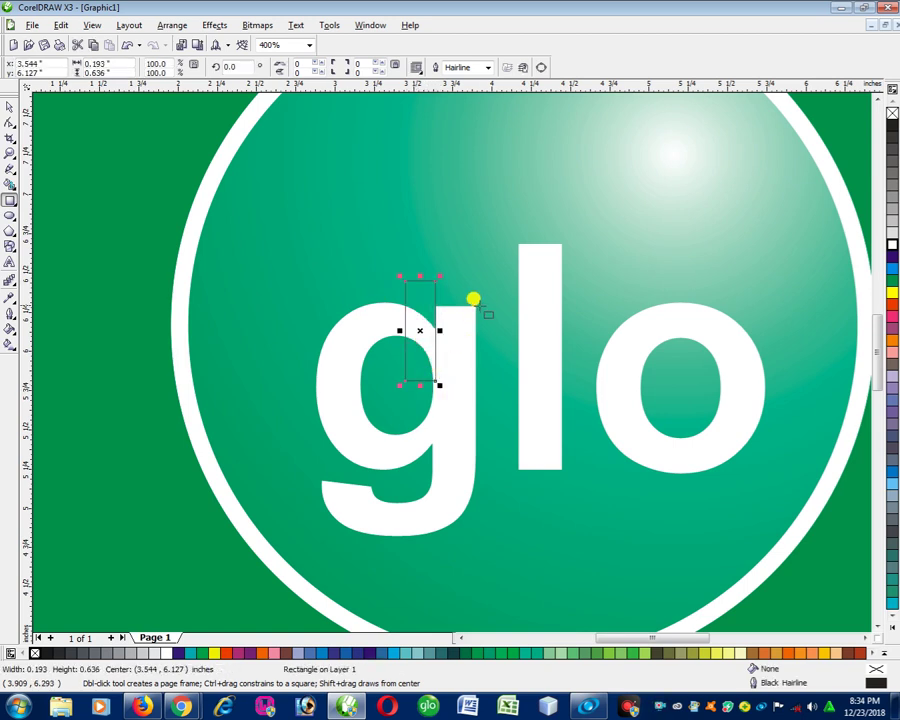
click(9, 106)
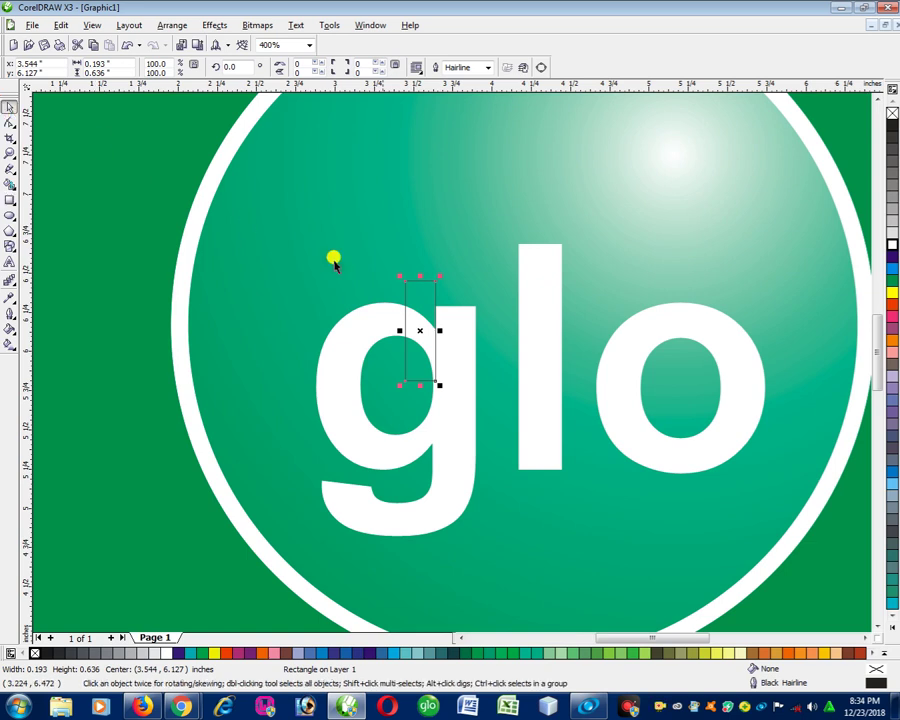
drag(399, 329, 403, 329)
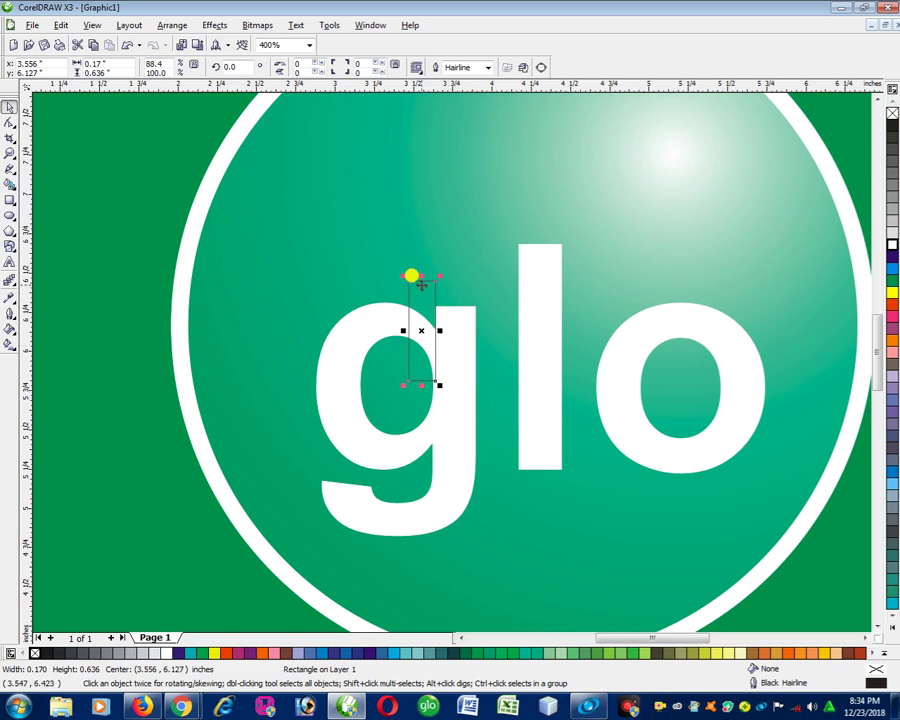
- Trim the "glo" text with the narrow rectangle to cut a gap in the "g", and delete the rectangle
shift+click(468, 335)
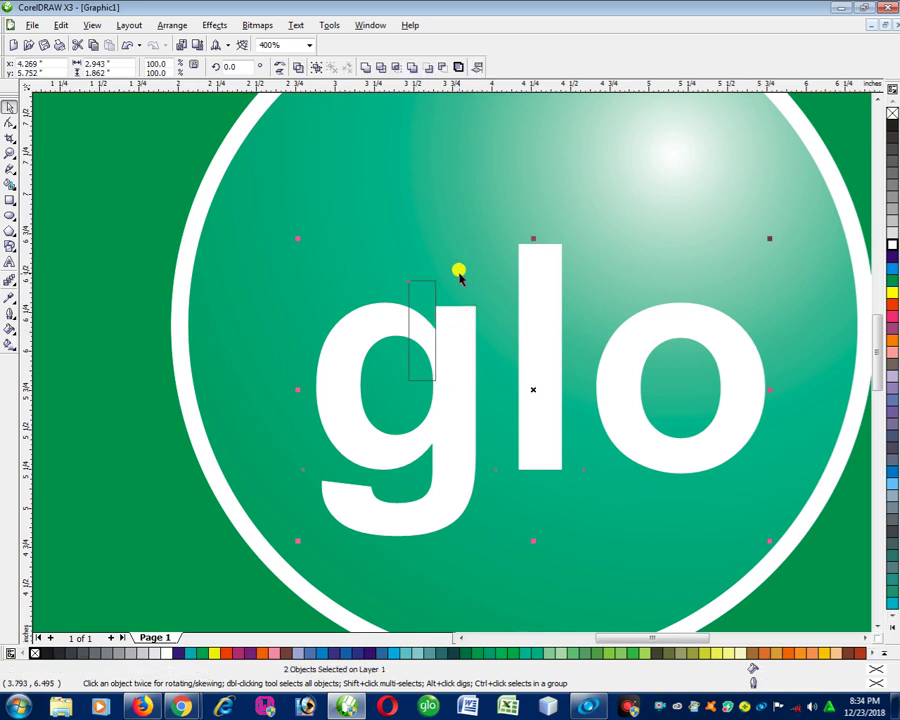
click(381, 68)
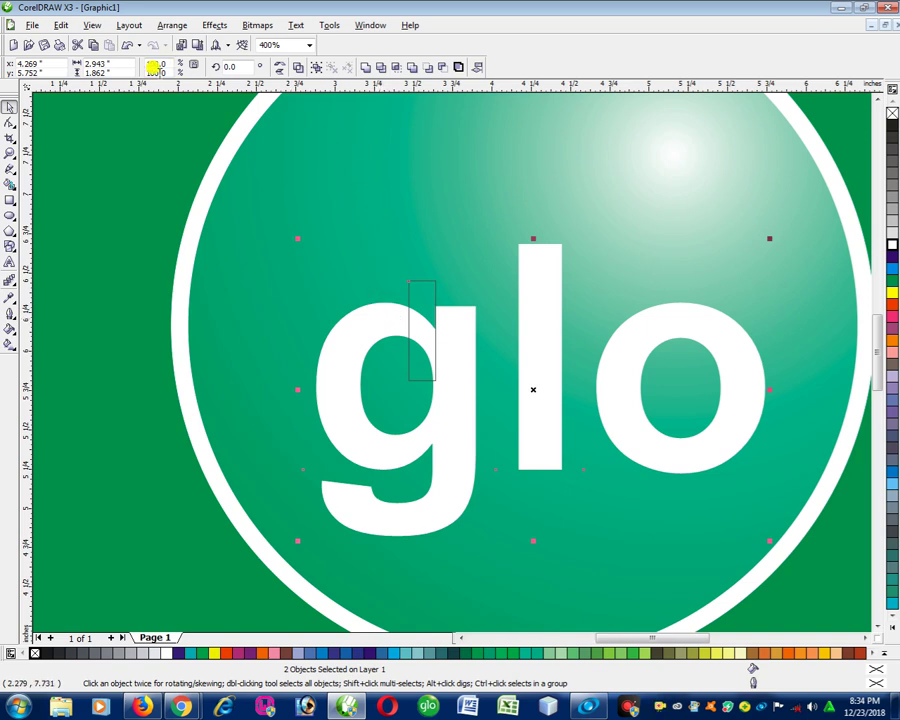
click(381, 68)
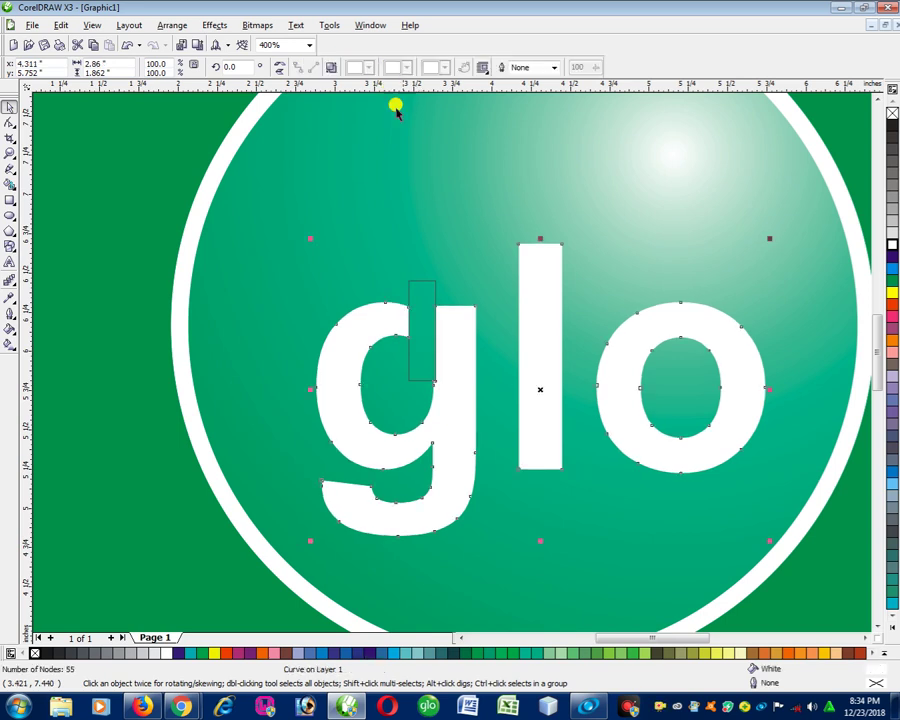
click(420, 282)
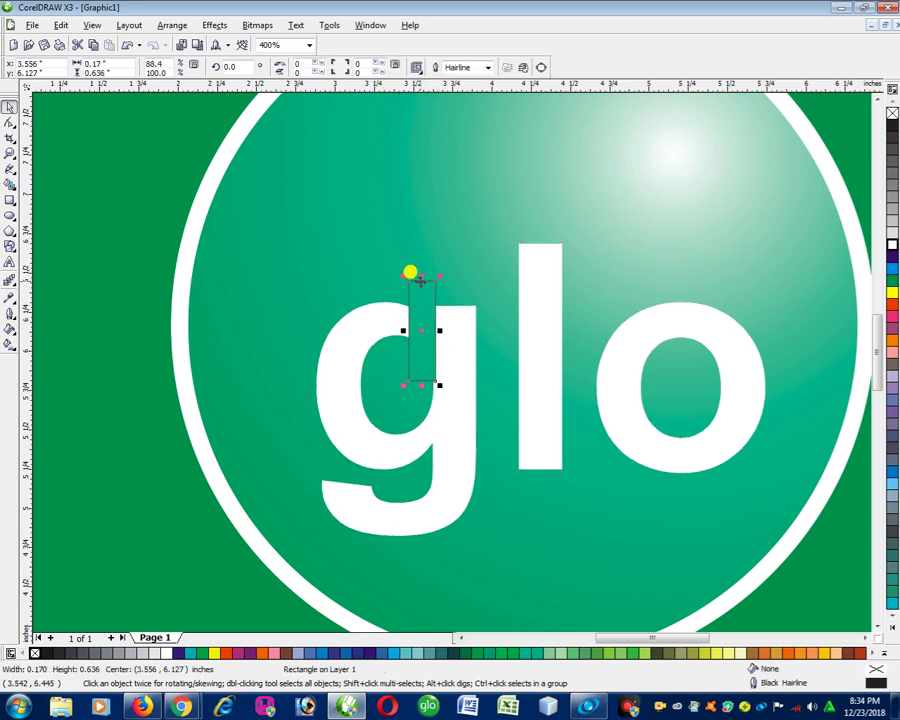
key(ctrl+z)
key(ctrl+z)
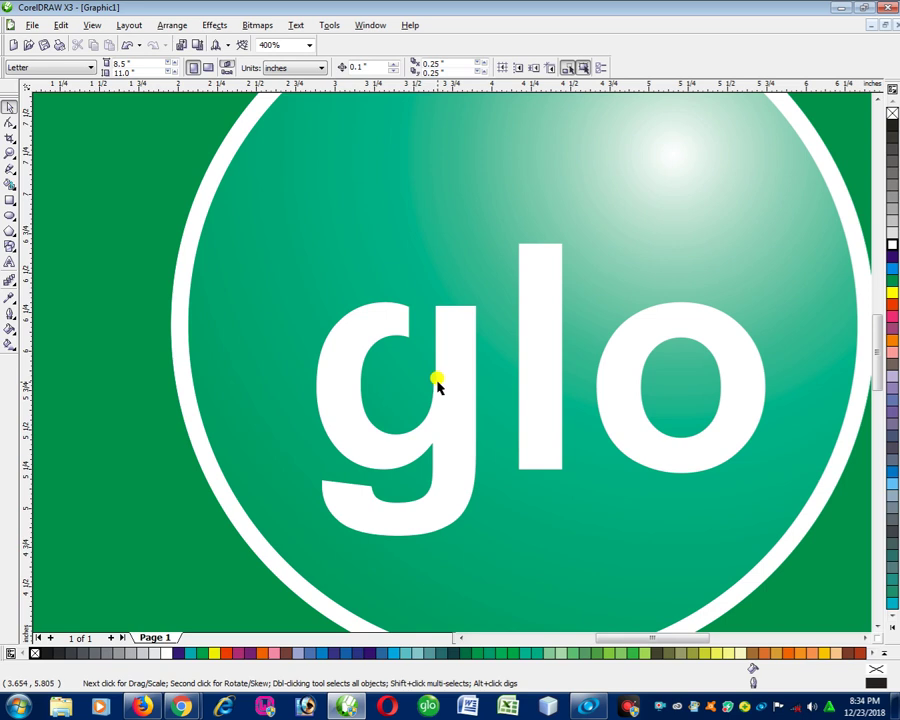
- Smooth the inner edge of the "g" by removing the surplus nodes around the cut with the Shape tool
click(9, 125)
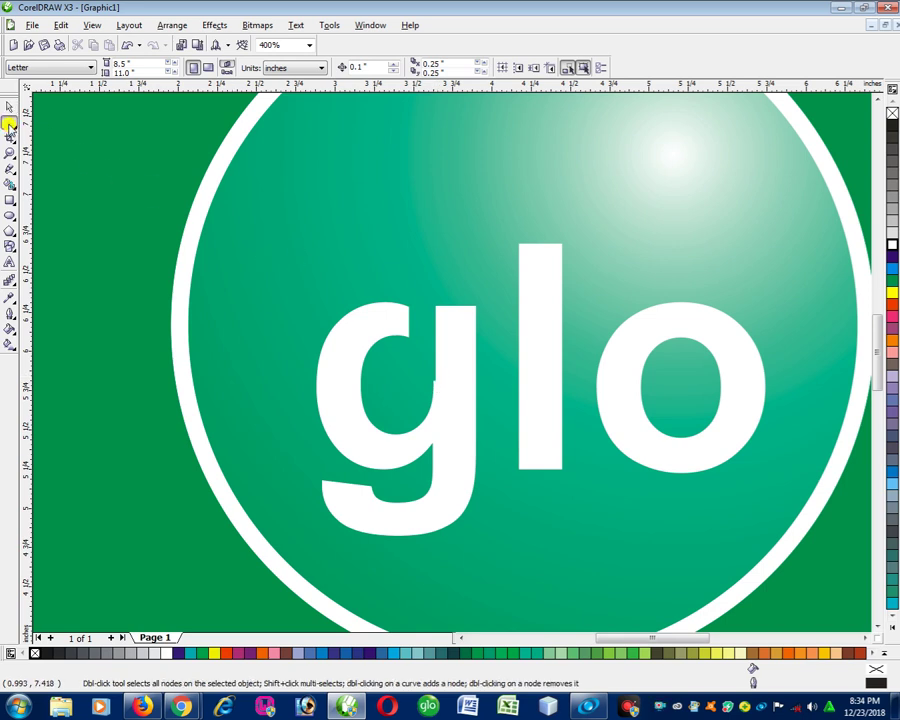
click(444, 386)
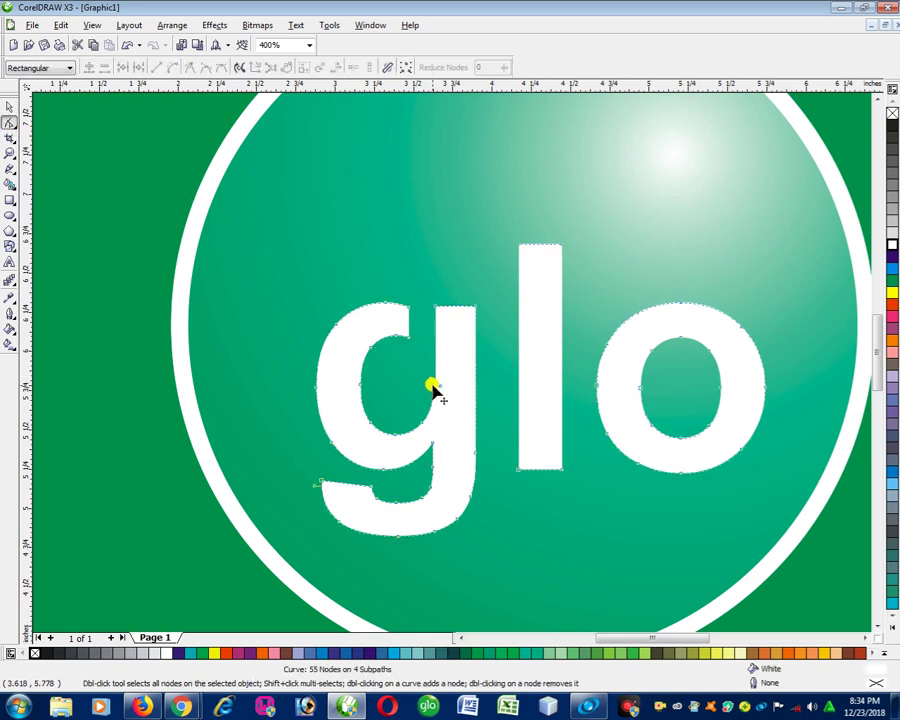
double_click(433, 384)
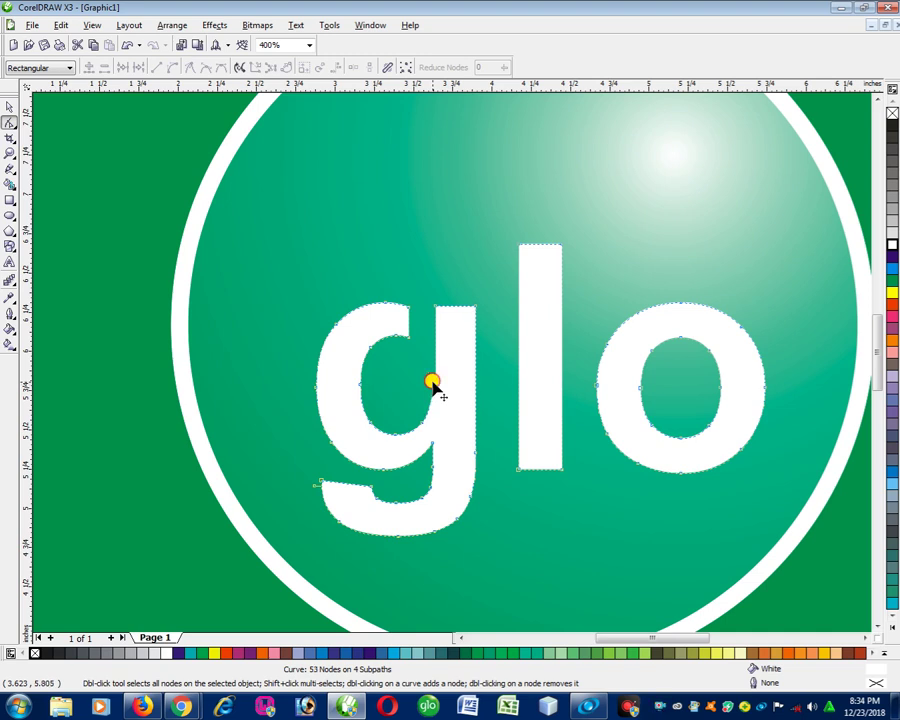
click(436, 384)
key(Delete)
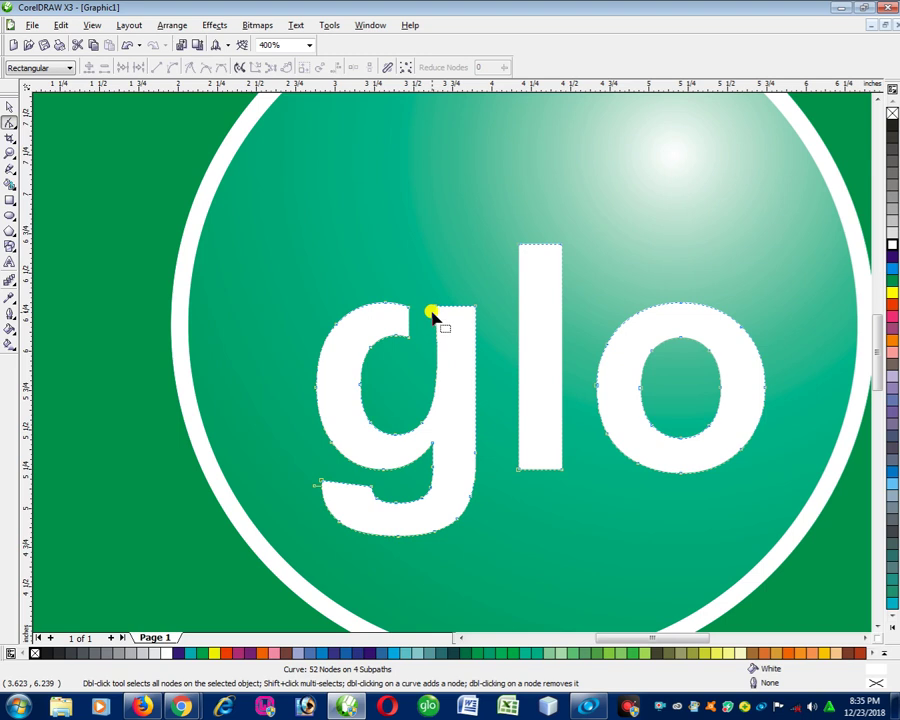
double_click(421, 427)
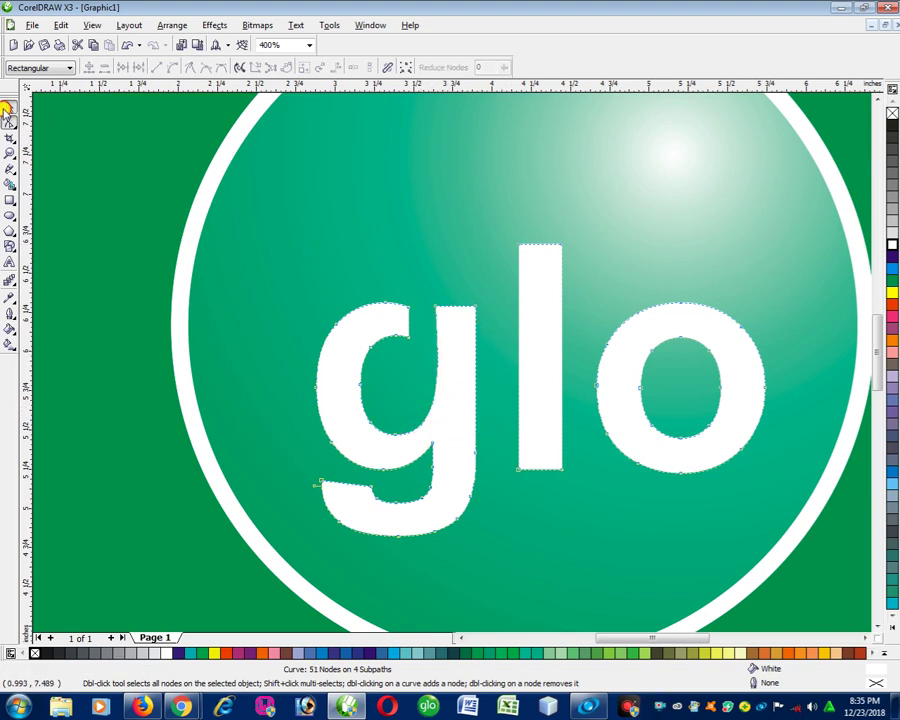
click(9, 106)
scroll(451, 377, down, 2)
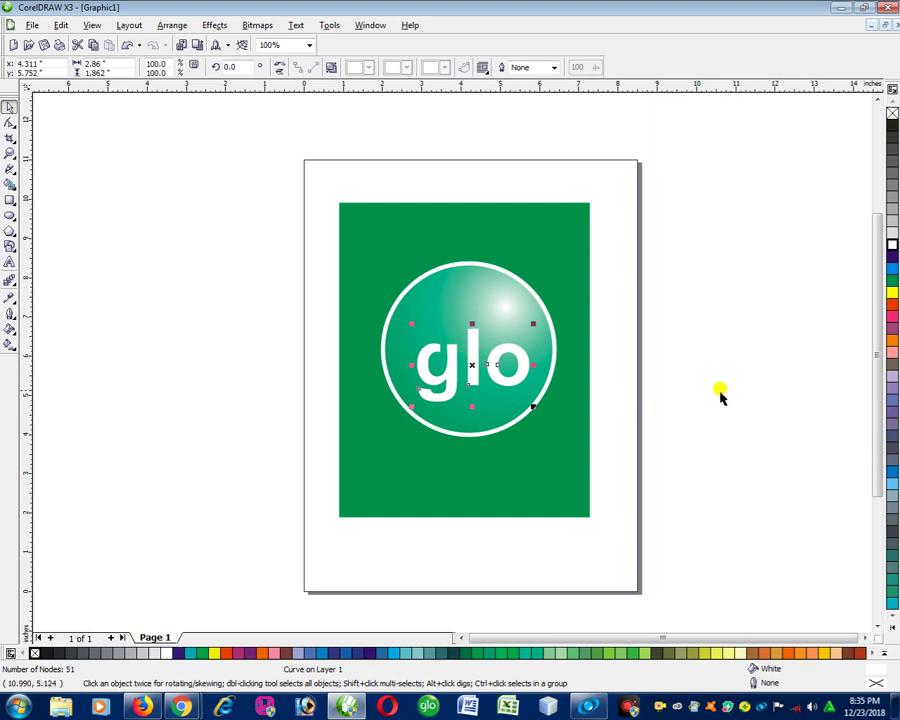
click(750, 397)
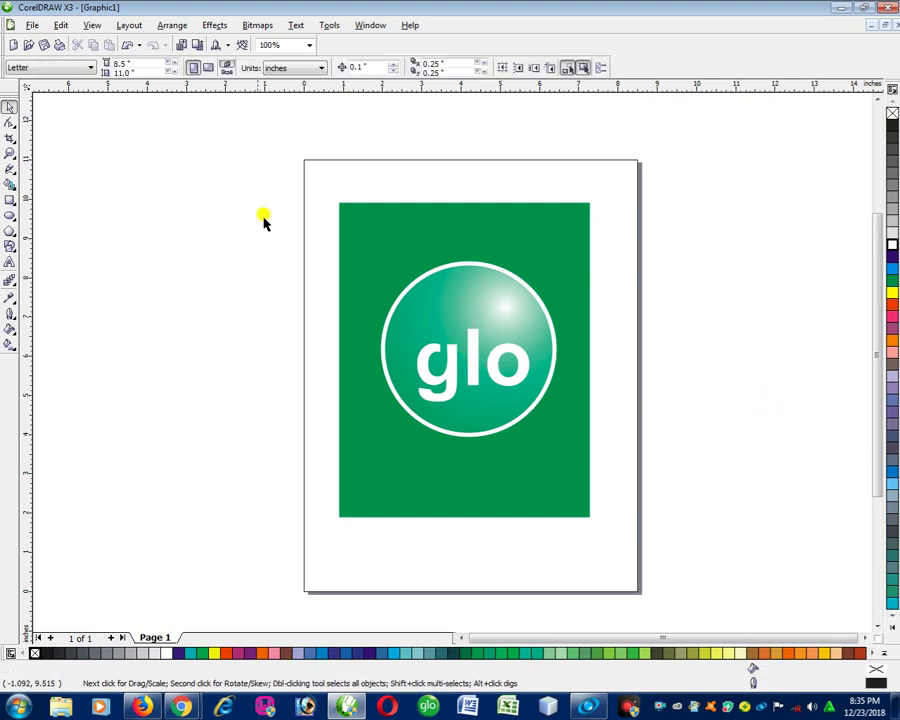
- Add the artistic text "...Rule Your World!" below the circle and scale it proportionally to about 40 pt
click(9, 262)
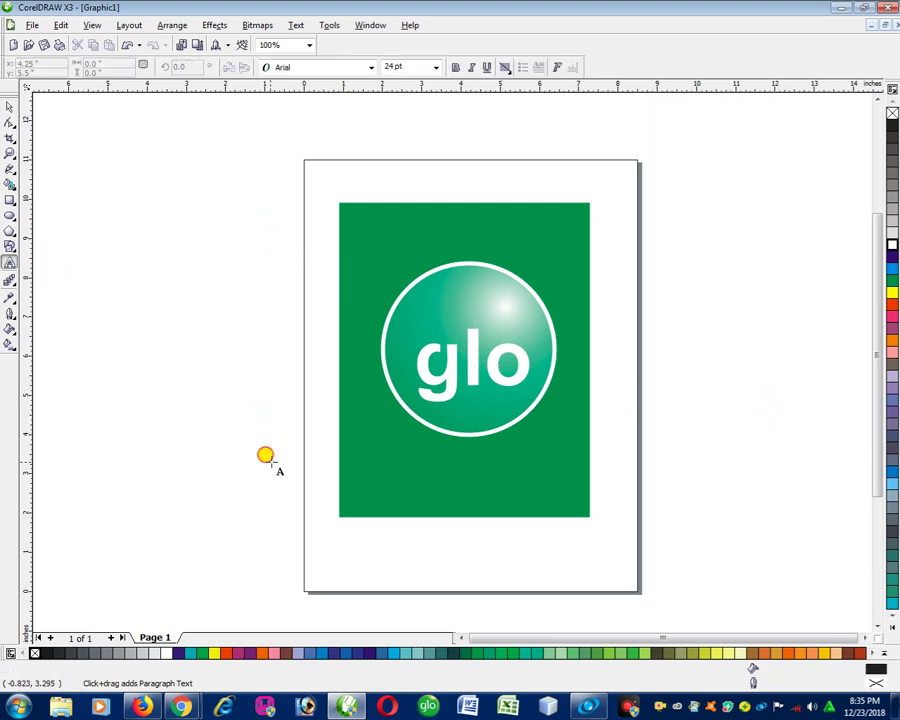
click(268, 461)
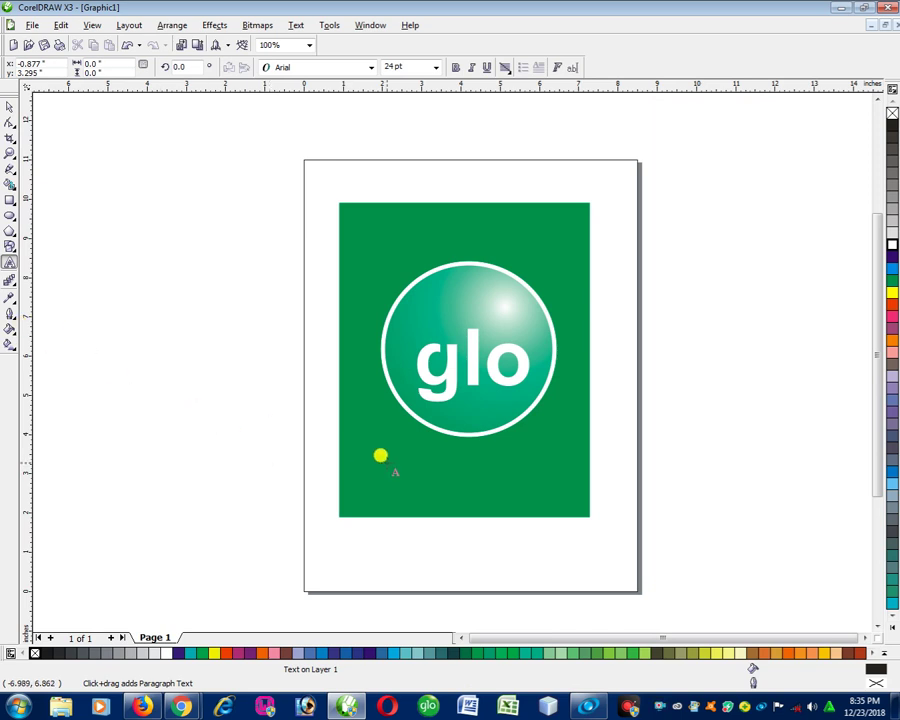
text(...Rule Your World)
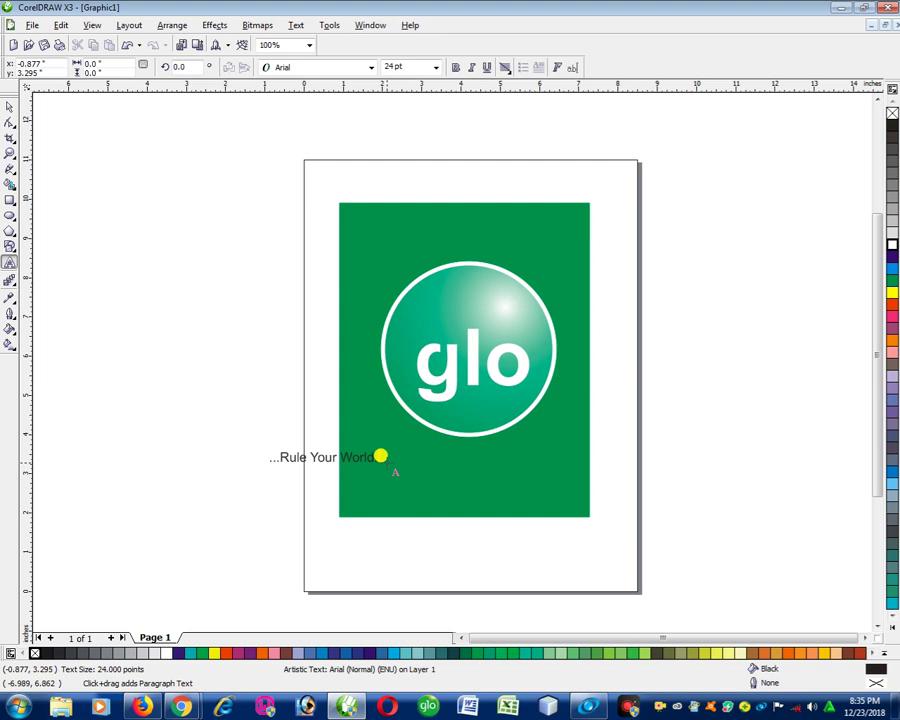
key(ctrl+space)
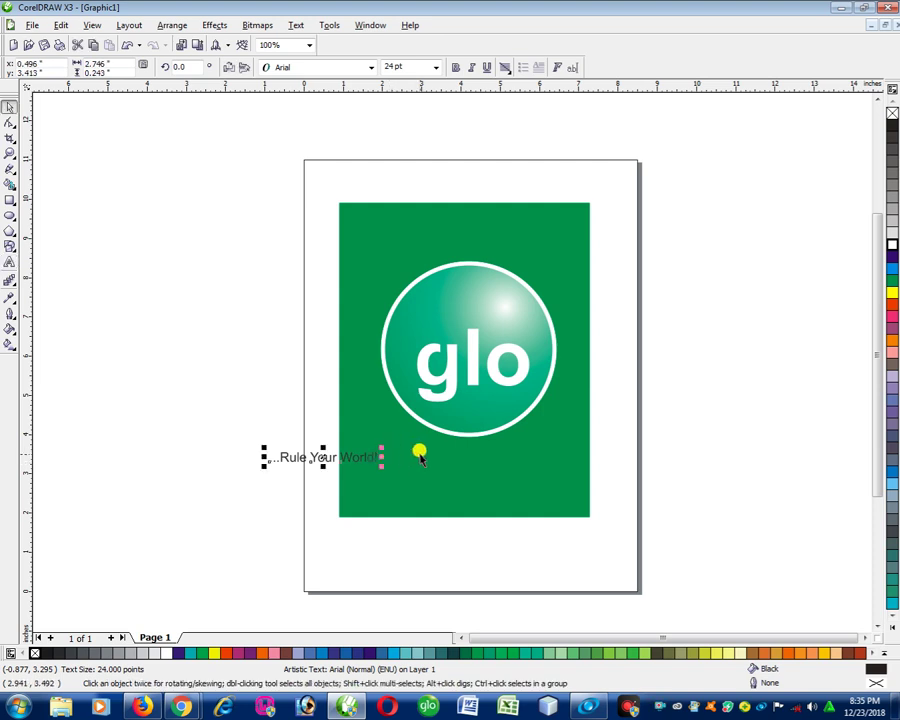
drag(308, 454, 424, 465)
drag(487, 479, 558, 502)
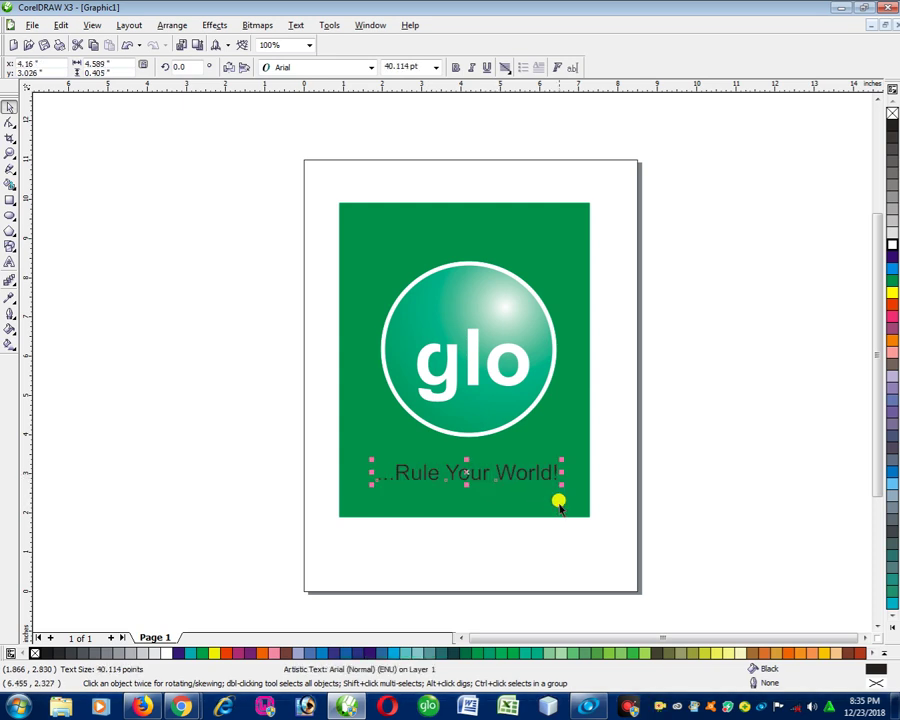
- Set the font of the "...Rule Your World!" text to Script MT Bold
click(344, 68)
click(344, 68)
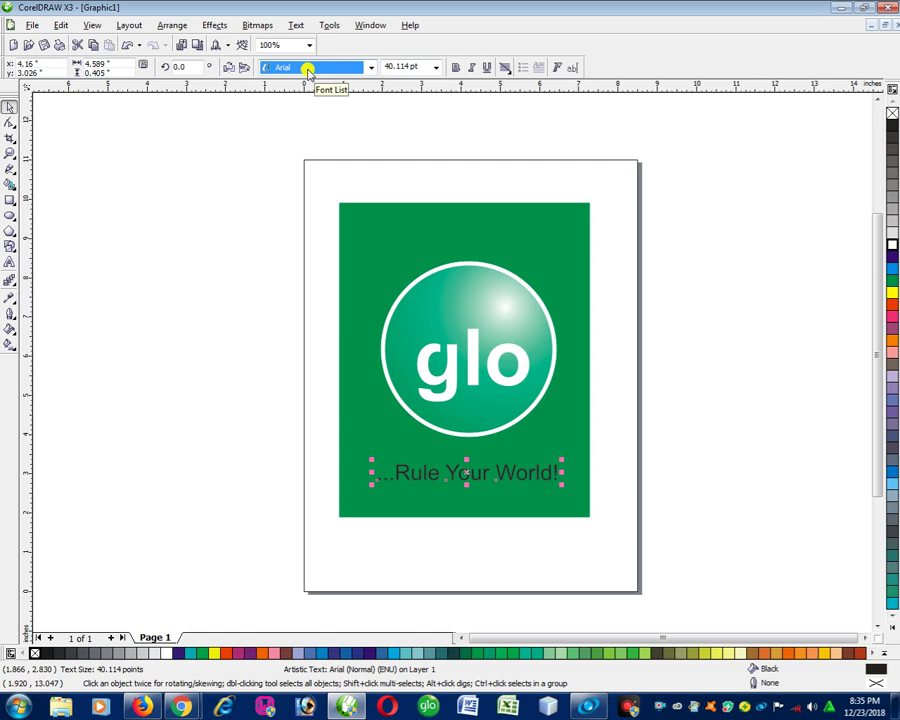
click(504, 67)
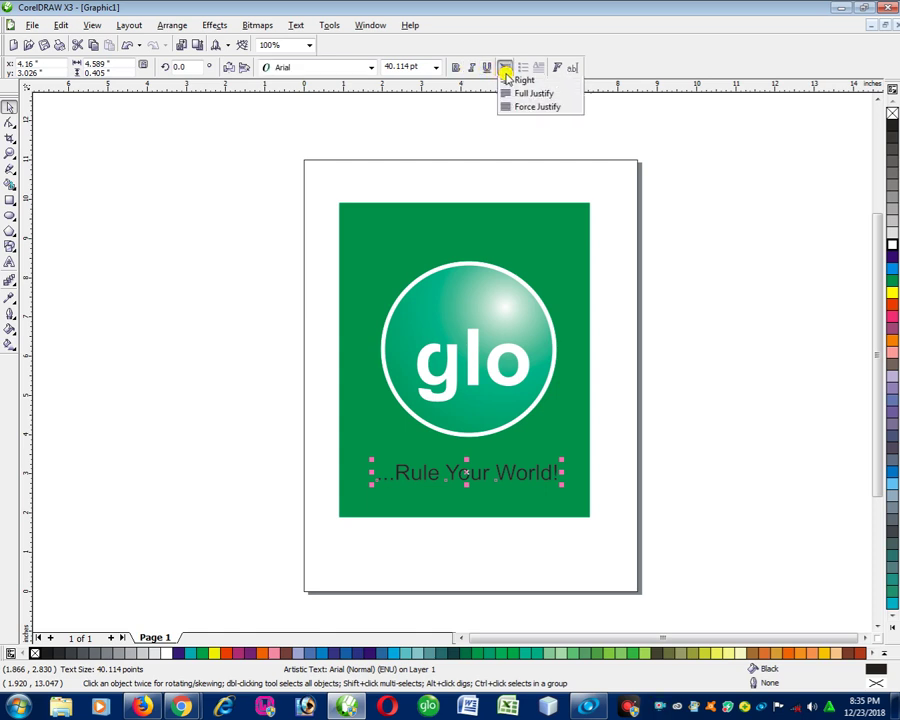
click(504, 67)
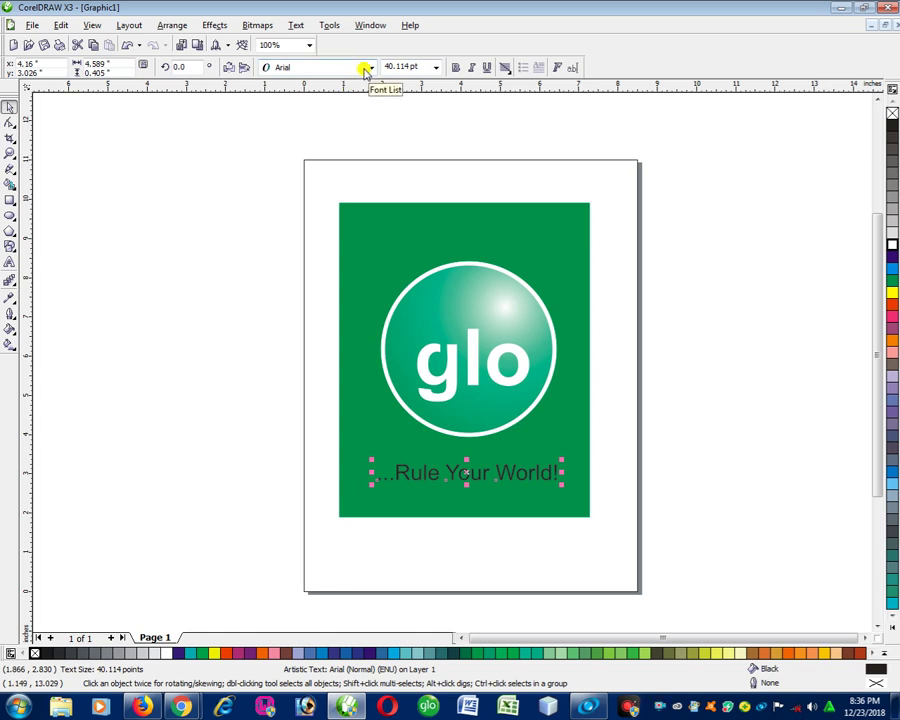
click(367, 68)
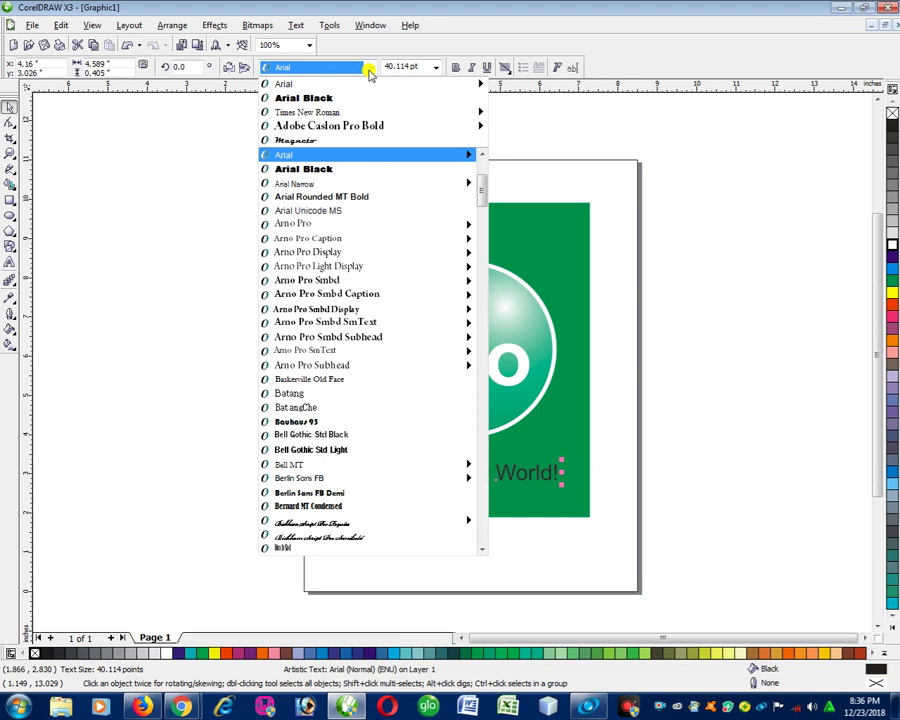
text(Script MT Bold)
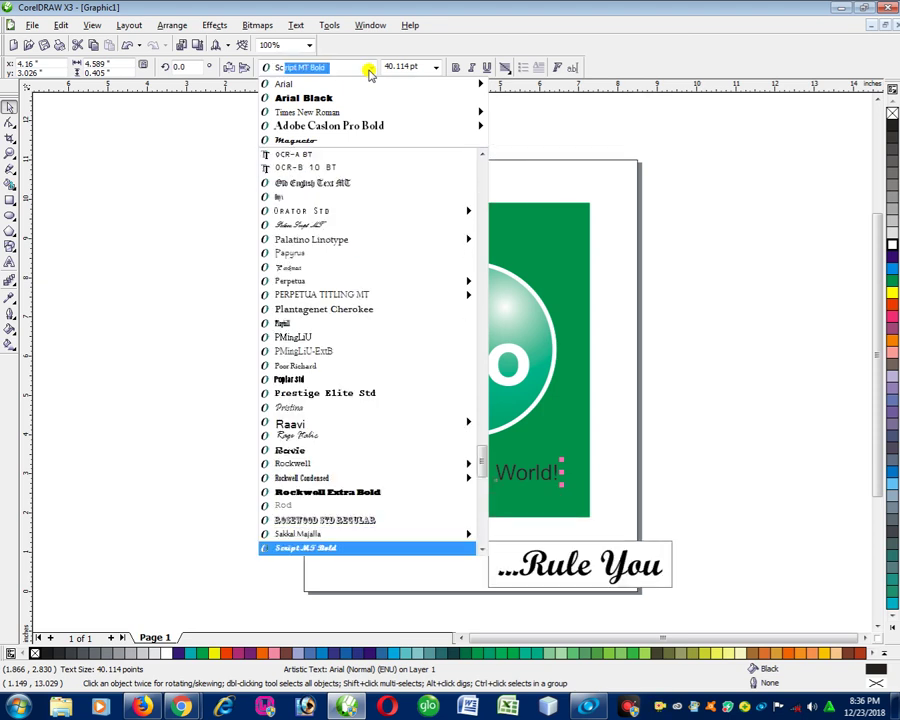
key(Return)
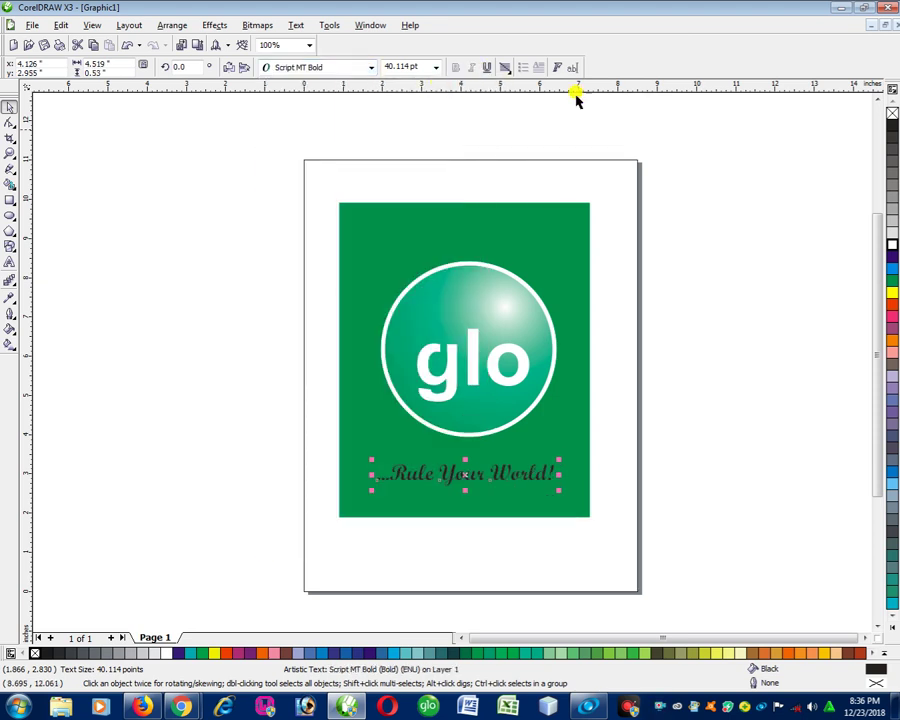
- Fill the "...Rule Your World!" text with white and move it slightly up, closer to the circle
click(893, 245)
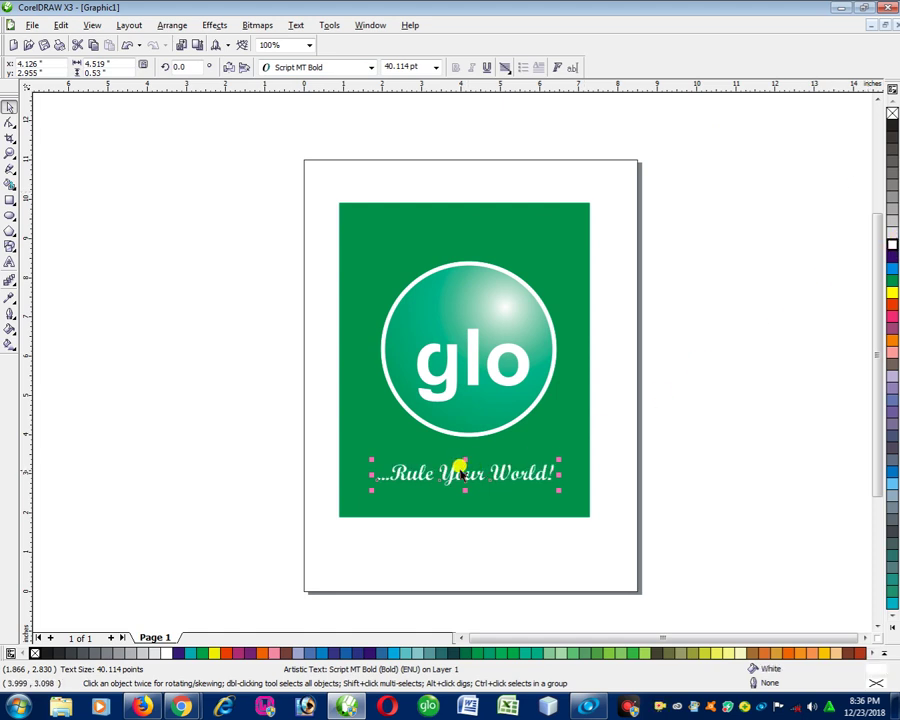
drag(456, 466, 456, 454)
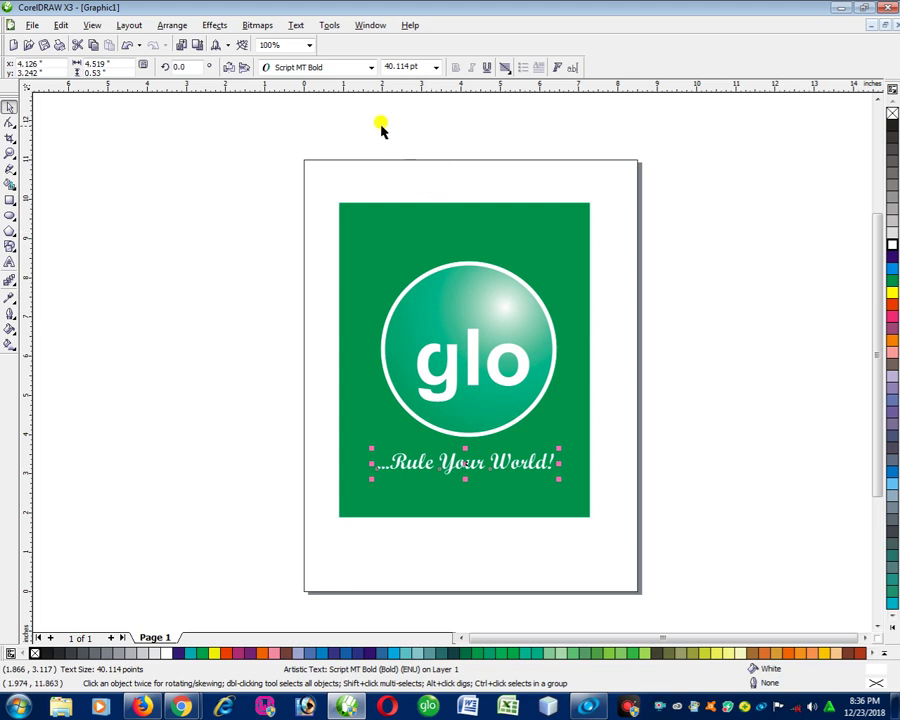
- Change the slogan's font to Rage Italic and enlarge it to about 47 pt, keeping it centered under the circle
click(346, 69)
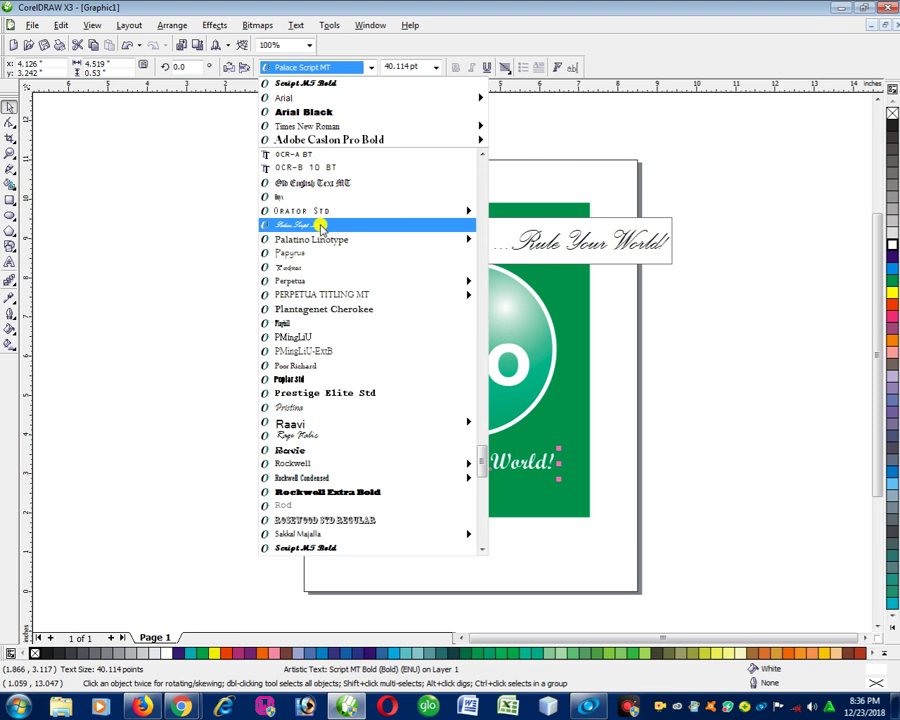
click(311, 436)
mouse_move(547, 450)
mouse_down()
mouse_move(542, 432)
mouse_move(558, 440)
mouse_up()
drag(484, 460, 502, 453)
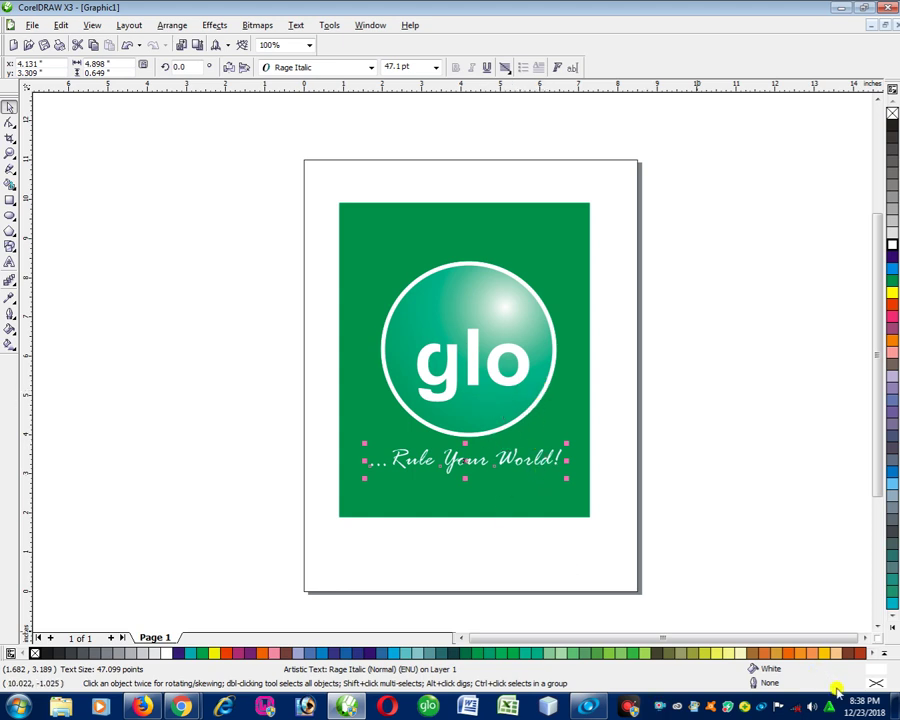
- Minimize the drawing program to show the desktop
click(841, 8)
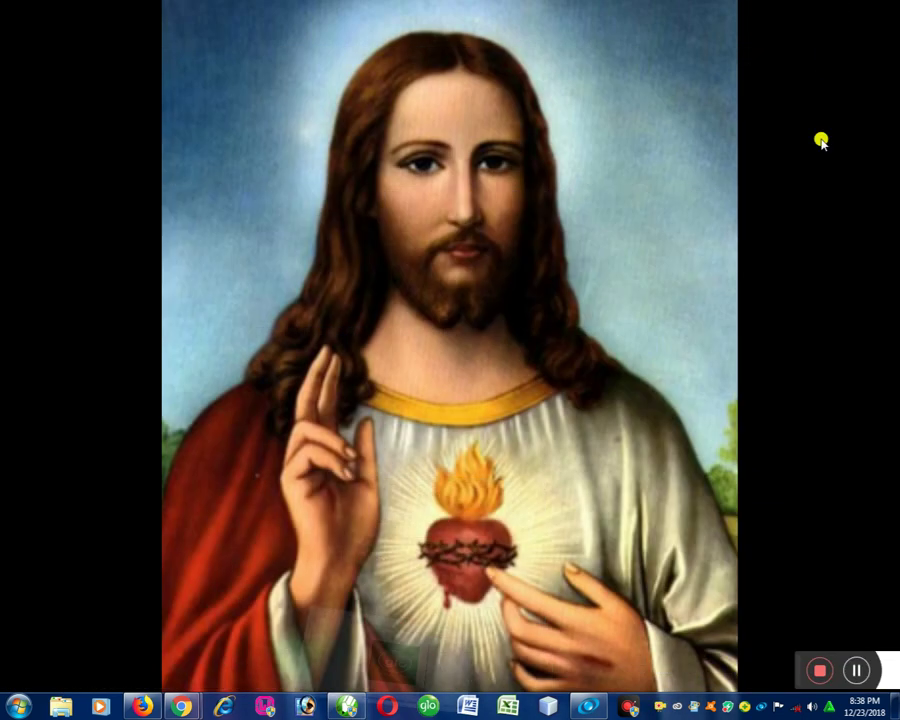